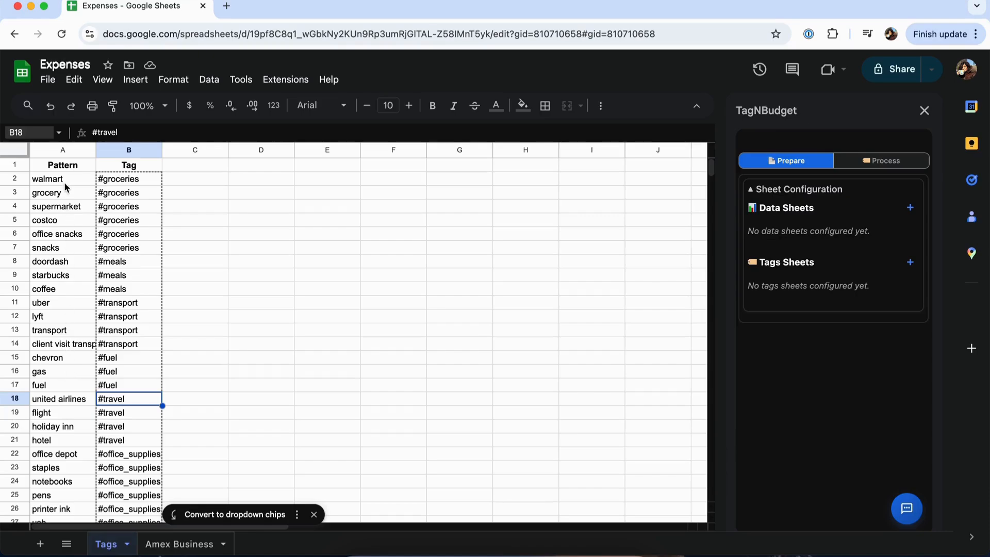
# Step: Examine the vendor patterns in the Tags sheet and the category tag assigned to each of them
pyautogui.click(67, 185)
pyautogui.click(137, 183)
pyautogui.press('Down')
pyautogui.press('Down')
pyautogui.press('Down')
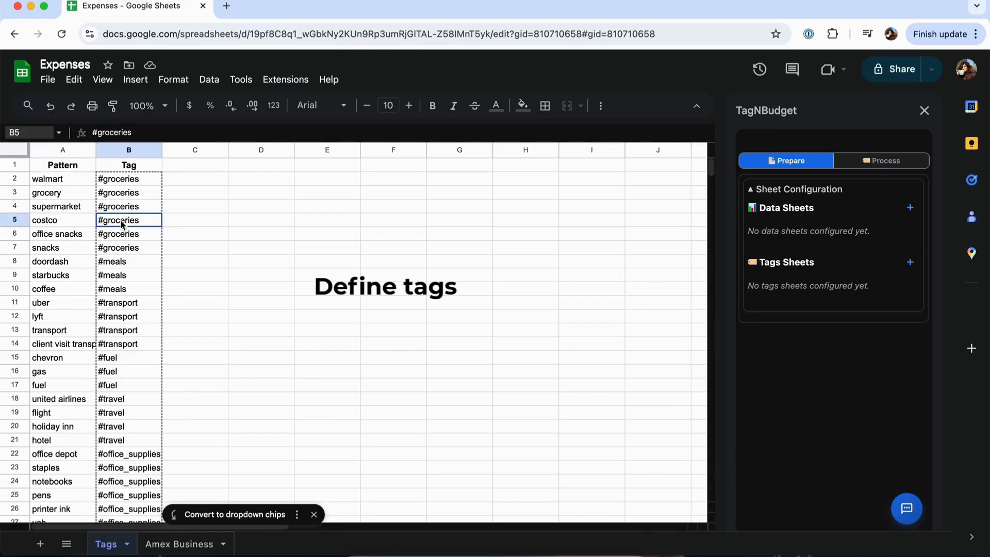
pyautogui.click(50, 320)
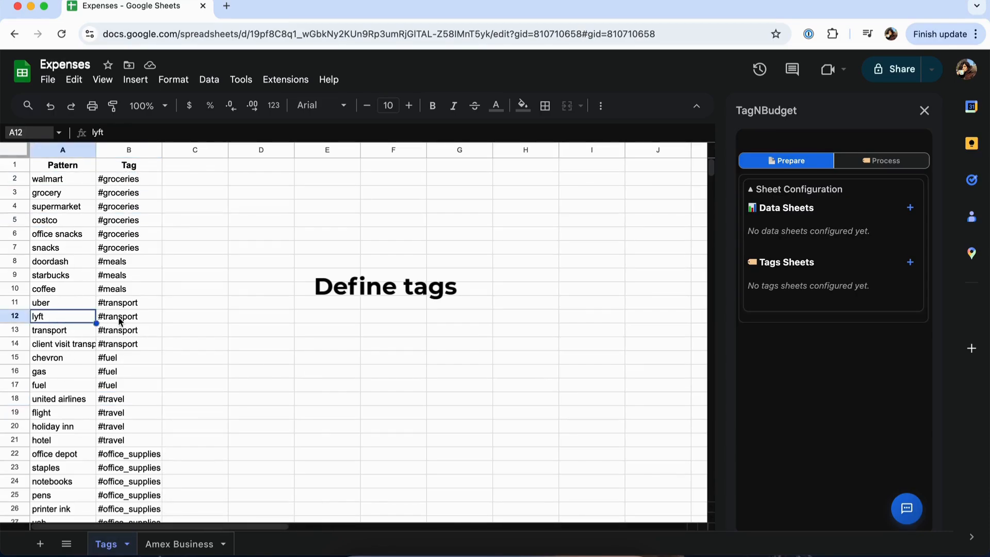
pyautogui.click(121, 320)
pyautogui.scroll(-5, 103, 415)
pyautogui.scroll(-7, 101, 418)
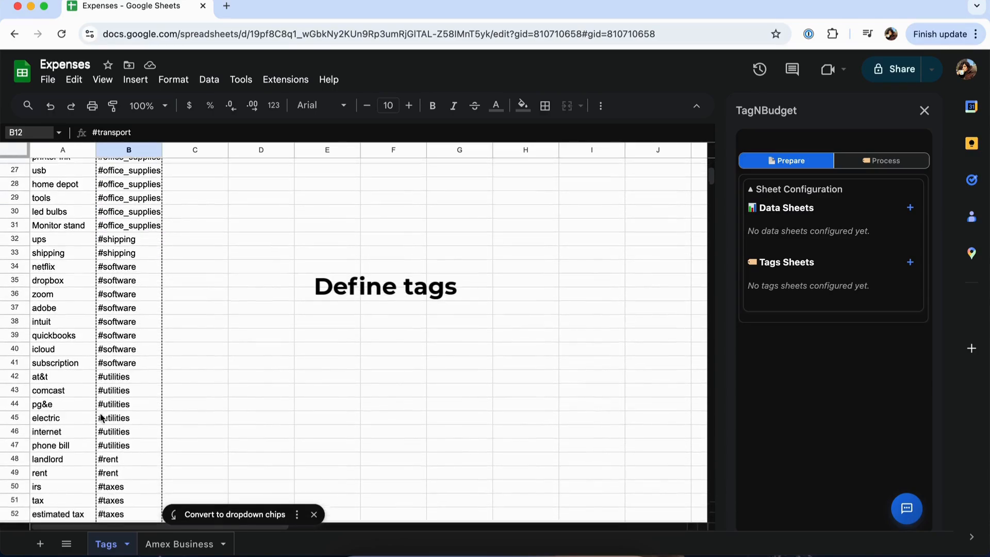
pyautogui.scroll(5, 101, 417)
pyautogui.scroll(6, 101, 417)
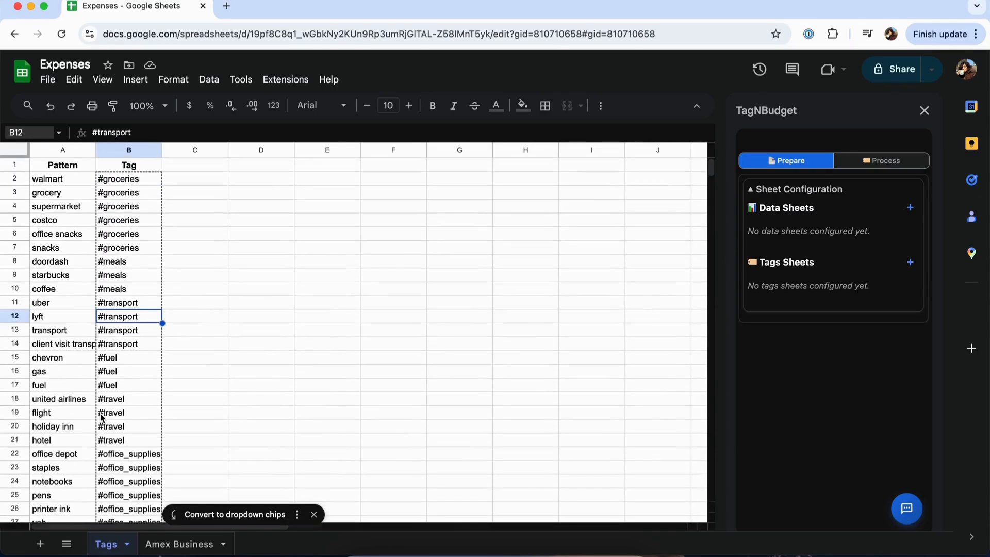
pyautogui.click(127, 409)
# Step: Configure the Amex Business sheet as a TagNBudget data sheet with date column A and value column D, and save it
pyautogui.click(179, 544)
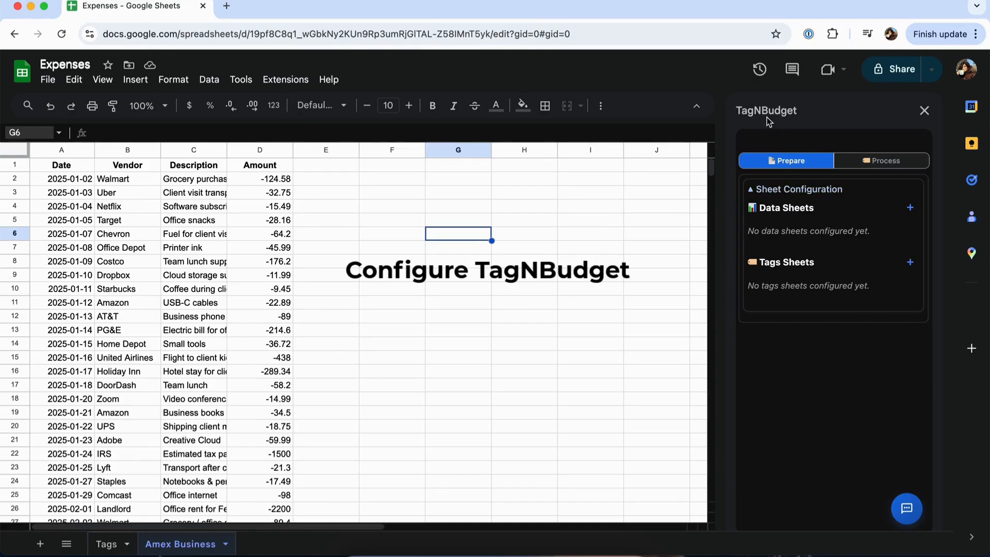
pyautogui.click(910, 208)
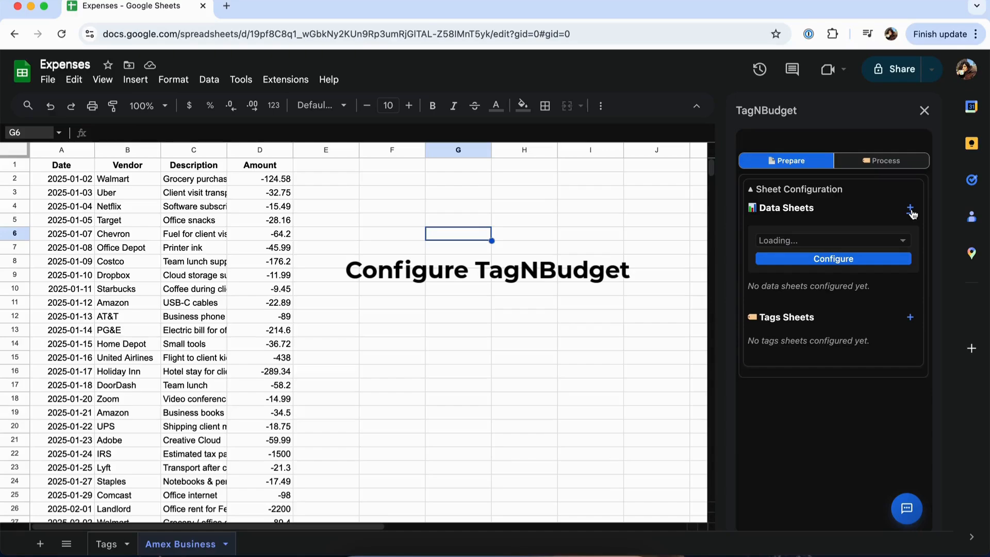
pyautogui.click(803, 243)
pyautogui.click(799, 271)
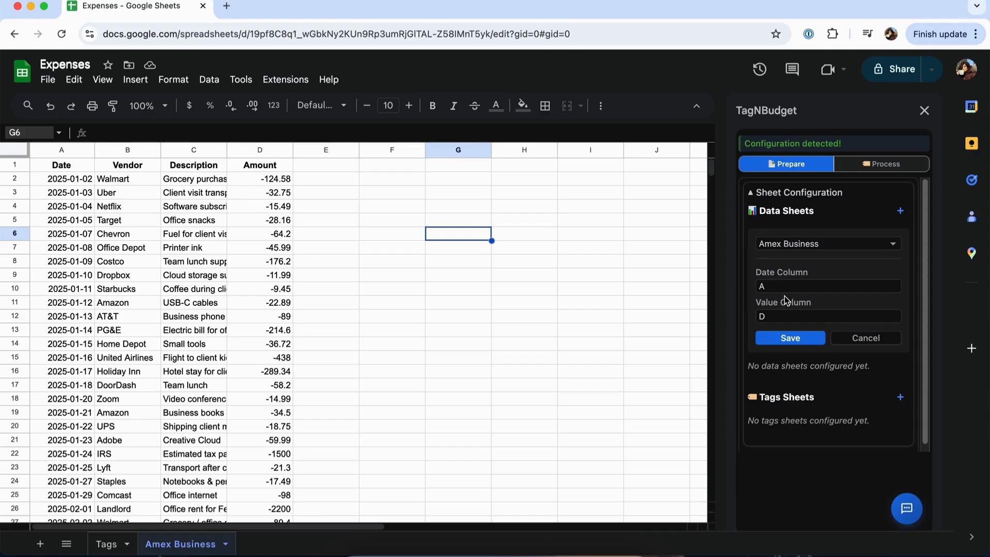
pyautogui.doubleClick(780, 286)
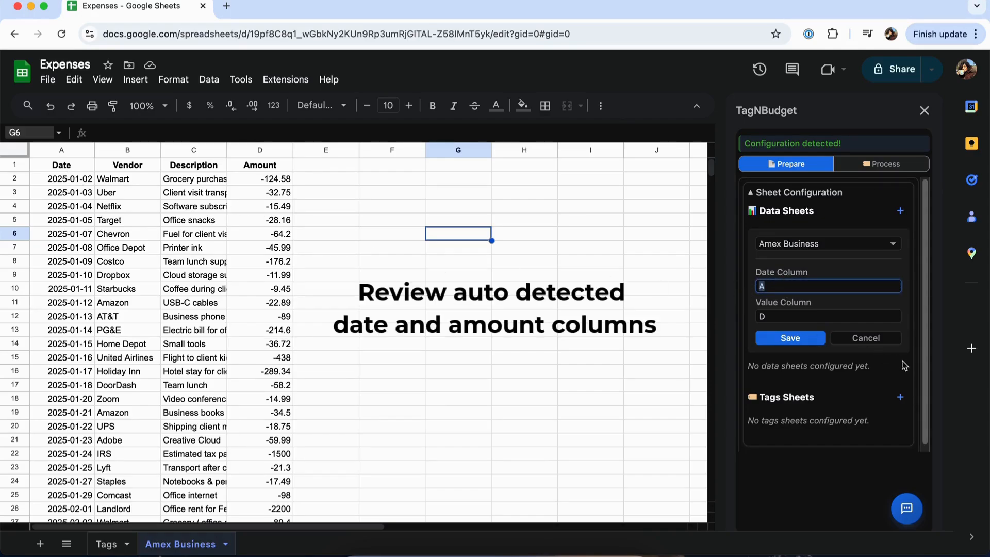
pyautogui.click(820, 317)
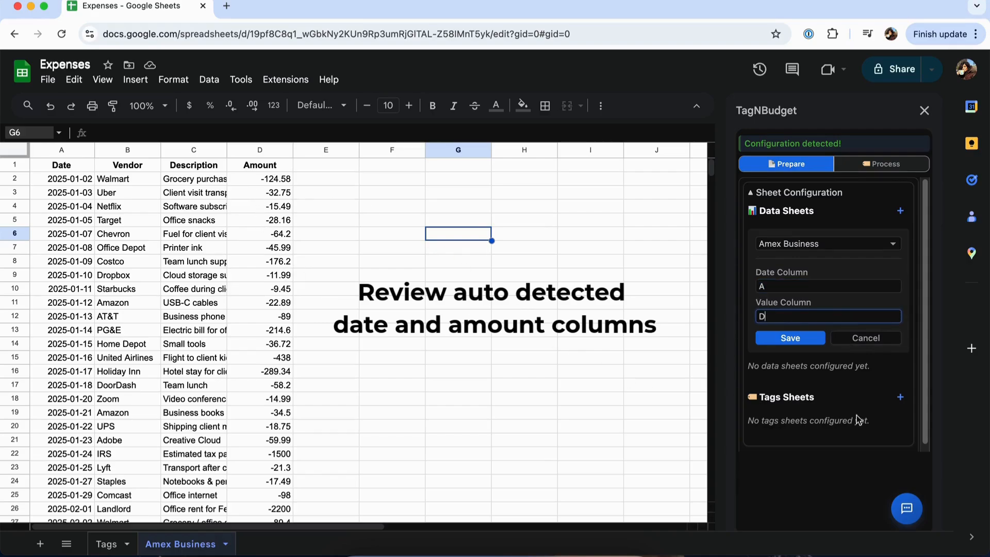
pyautogui.click(811, 344)
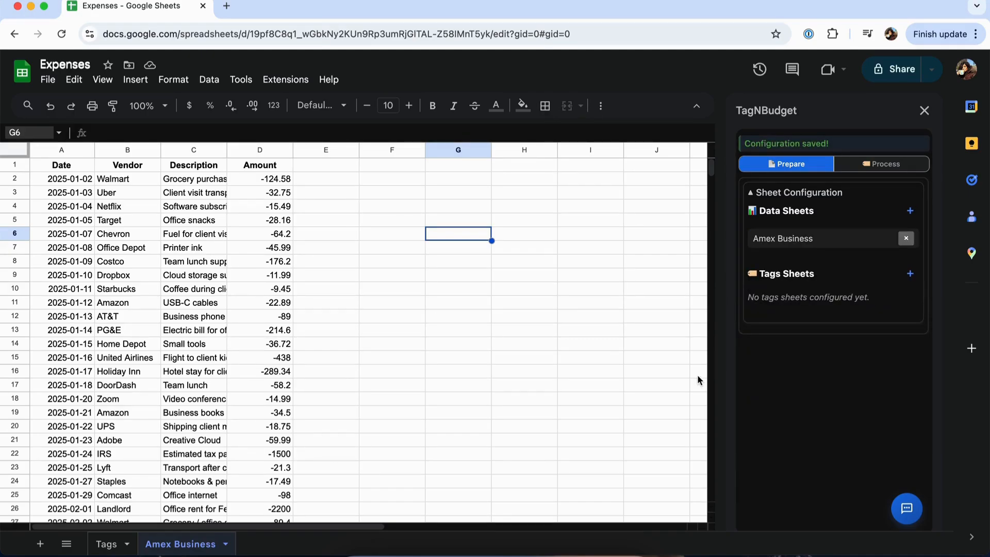
# Step: Add the Tags sheet as the TagNBudget tags sheet and save it
pyautogui.click(910, 275)
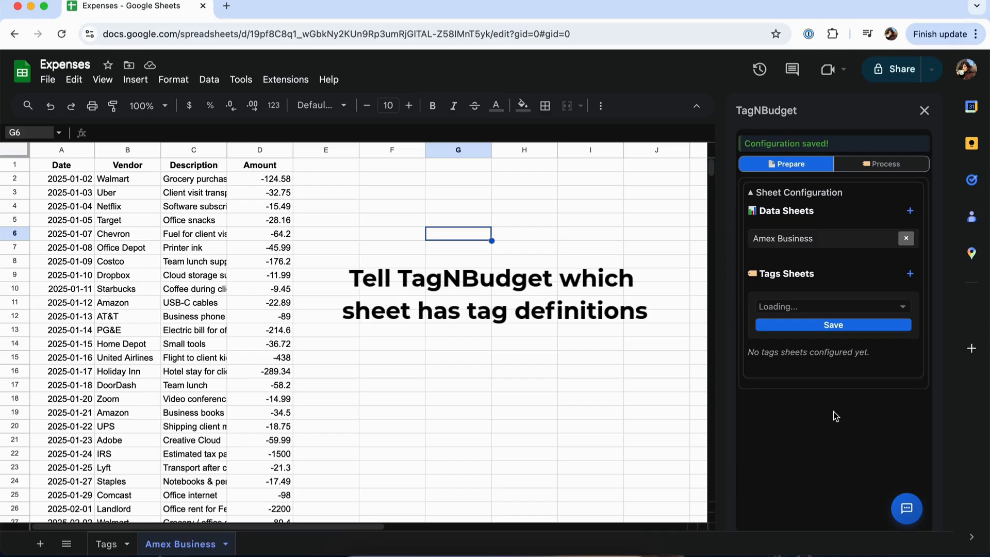
pyautogui.click(812, 307)
pyautogui.click(807, 323)
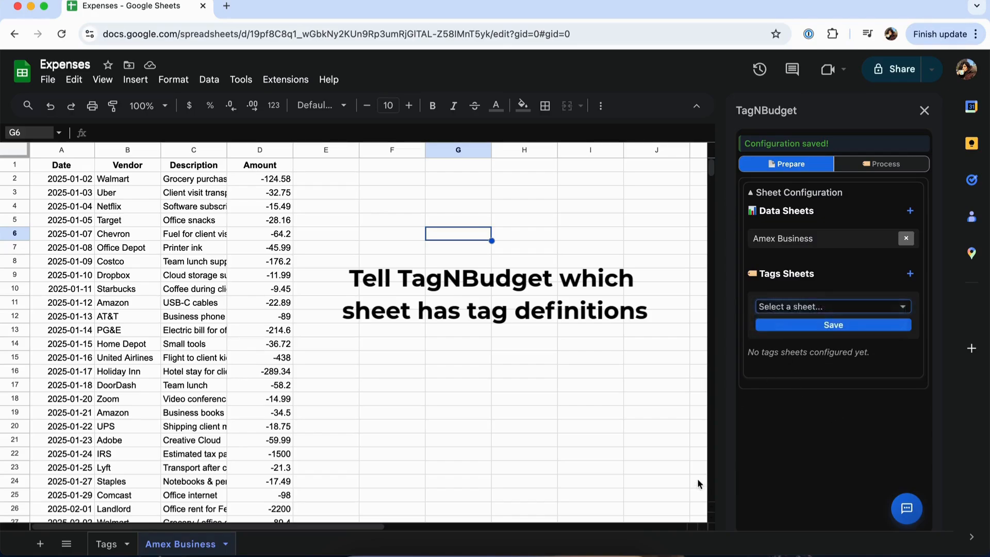
pyautogui.click(815, 325)
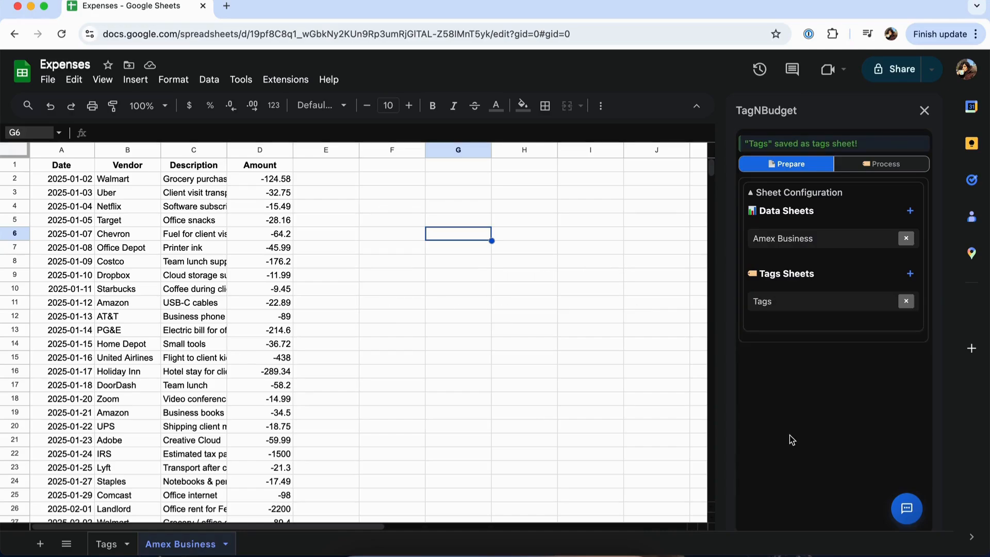
# Step: Tag the rows of the Amex Business sheet in TagNBudget using the Tags sheet
pyautogui.click(866, 166)
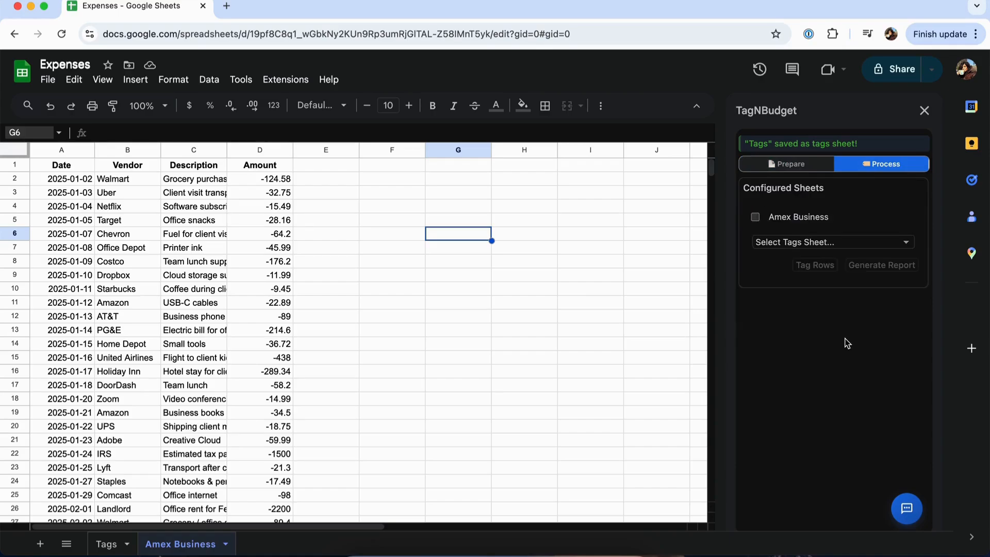
pyautogui.click(756, 217)
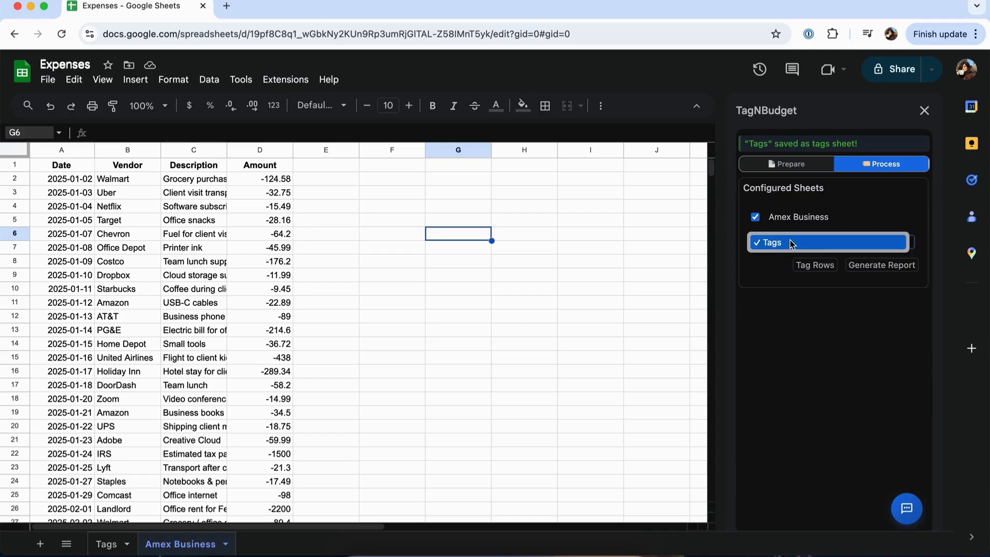
pyautogui.click(813, 266)
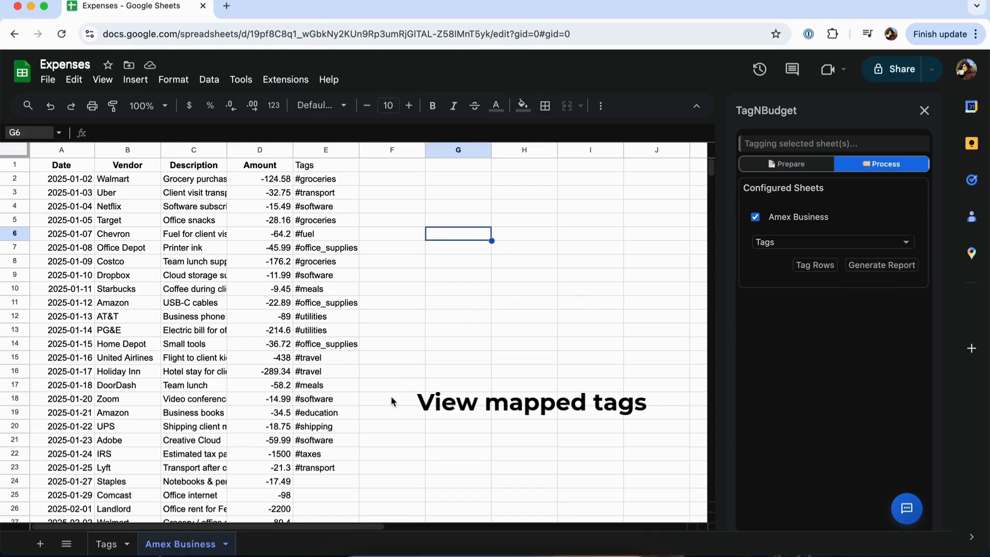
# Step: Review the mapped tags, generate the report for Amex Business, and return to the Amex Business sheet
pyautogui.scroll(-5, 388, 397)
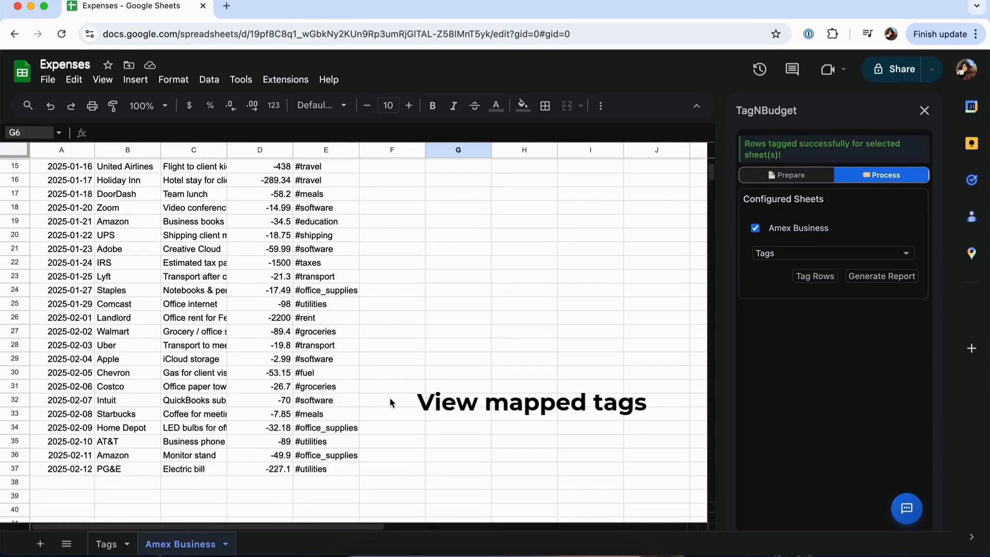
pyautogui.scroll(5, 388, 397)
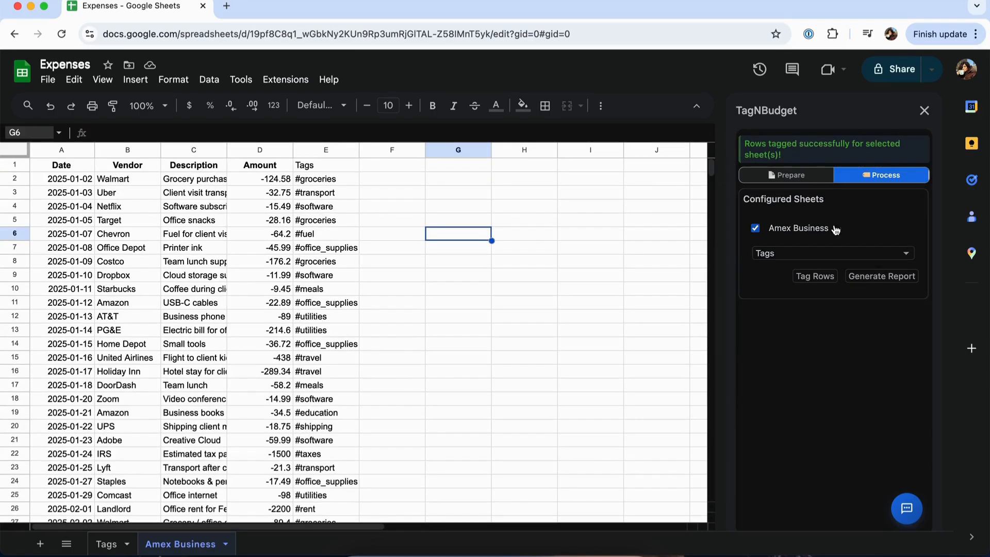
pyautogui.click(880, 276)
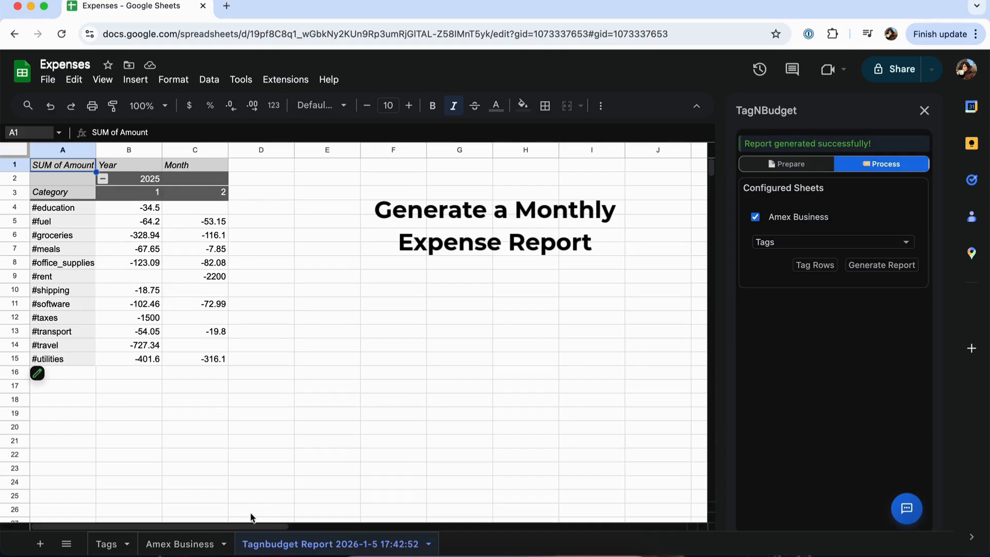
pyautogui.click(180, 544)
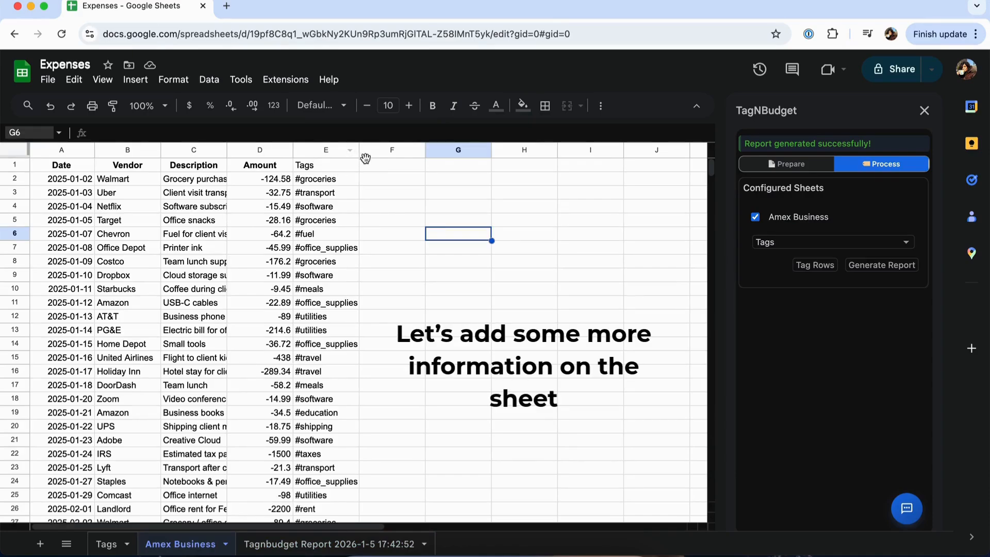
# Step: Add the column headers "Notes" in F1 and "Notes 2" in G1 of the Amex Business sheet
pyautogui.click(405, 166)
pyautogui.write('Notes')
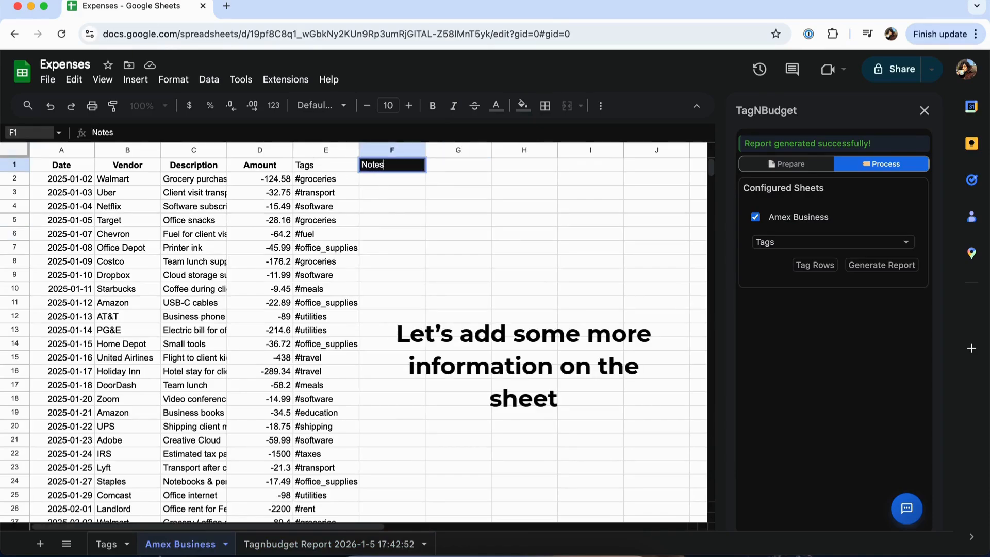
pyautogui.press('Tab')
pyautogui.write('Notes 2')
pyautogui.press('Return')
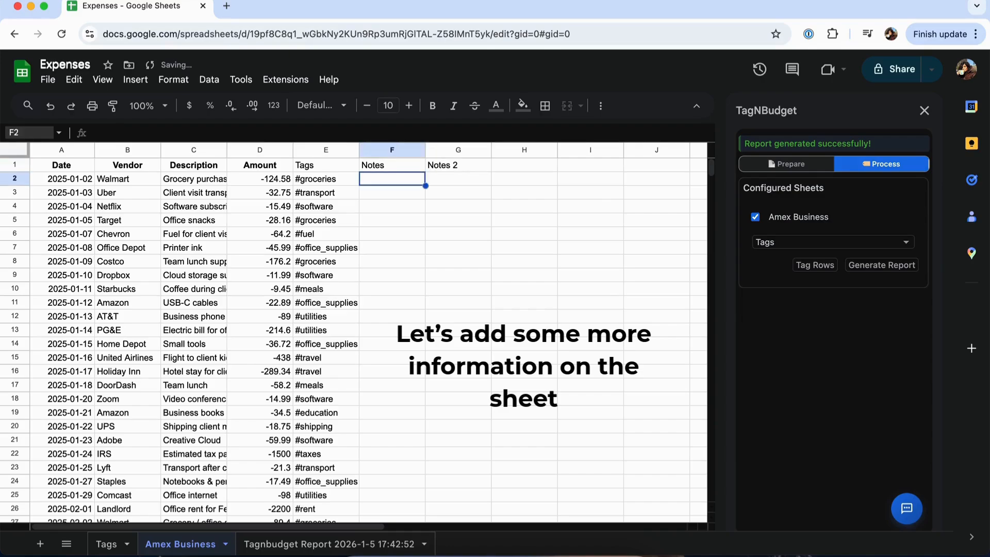
pyautogui.click(503, 169)
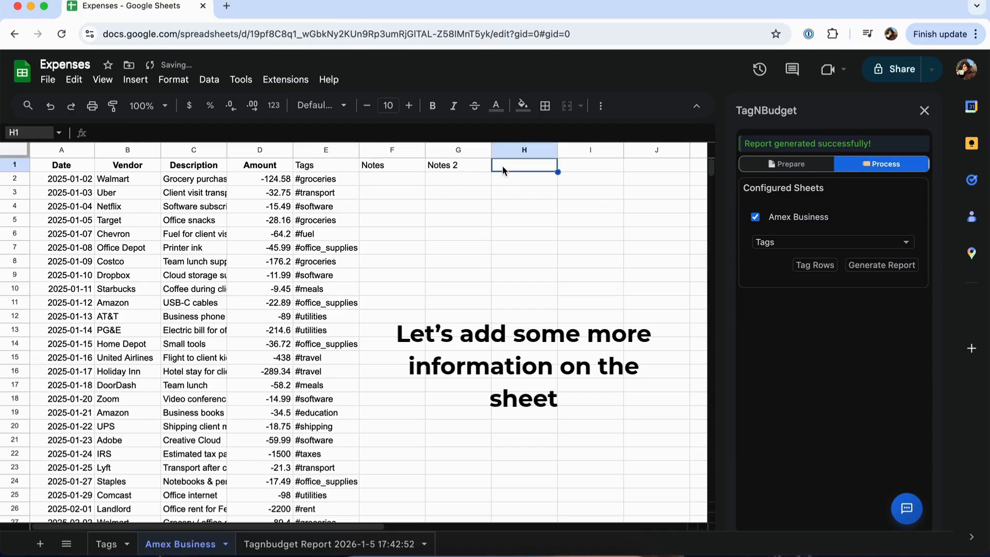
# Step: Enter an employee's full name in F2 for the Walmart row and set the F1 header to "Employee"
pyautogui.click(410, 184)
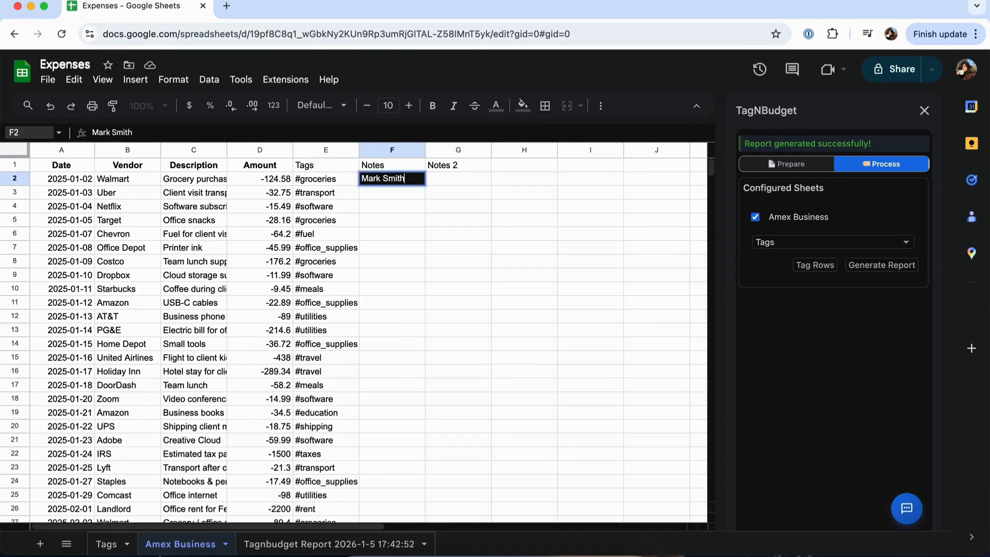
pyautogui.click(406, 169)
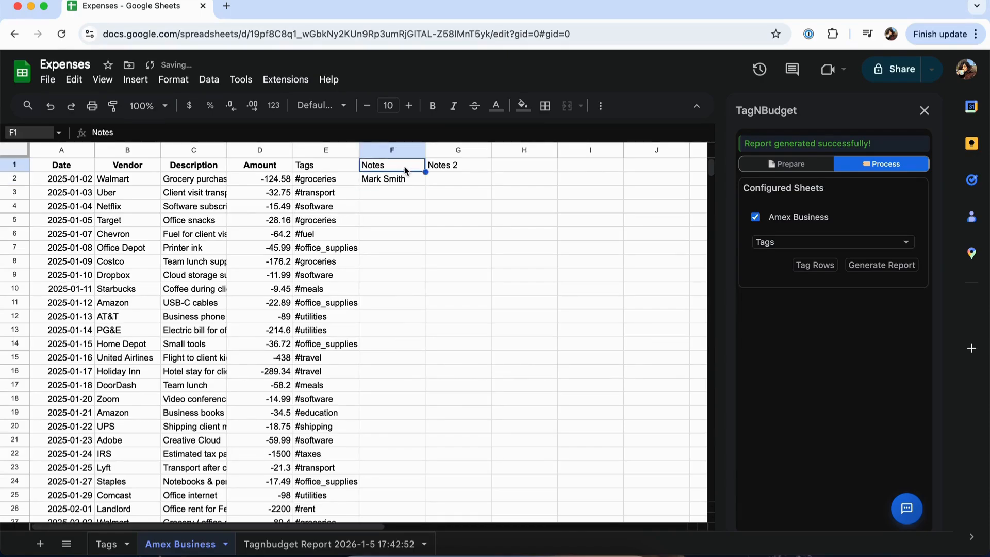
pyautogui.doubleClick(405, 169)
pyautogui.press('BackSpace')
pyautogui.press('BackSpace')
pyautogui.press('BackSpace')
pyautogui.press('BackSpace')
pyautogui.press('BackSpace')
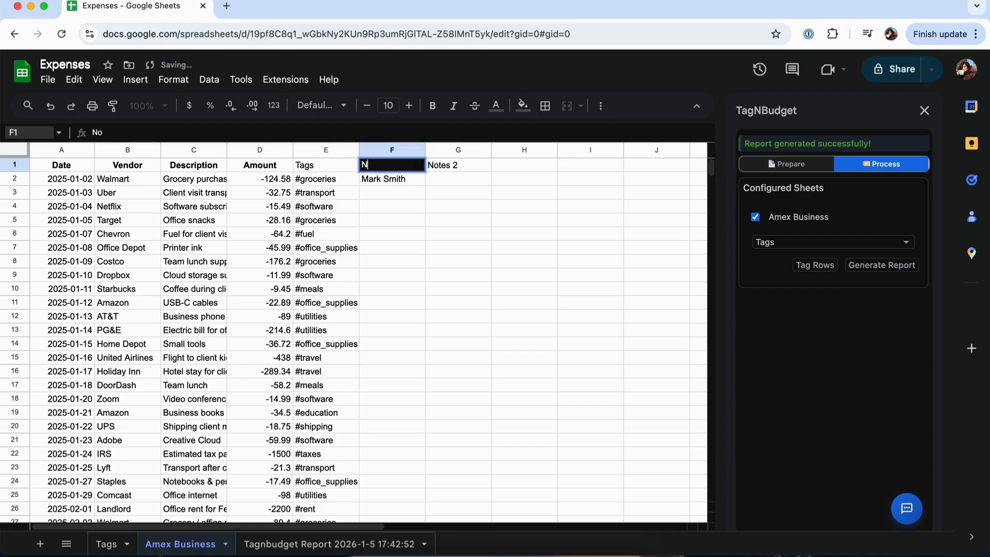
pyautogui.write('Employee')
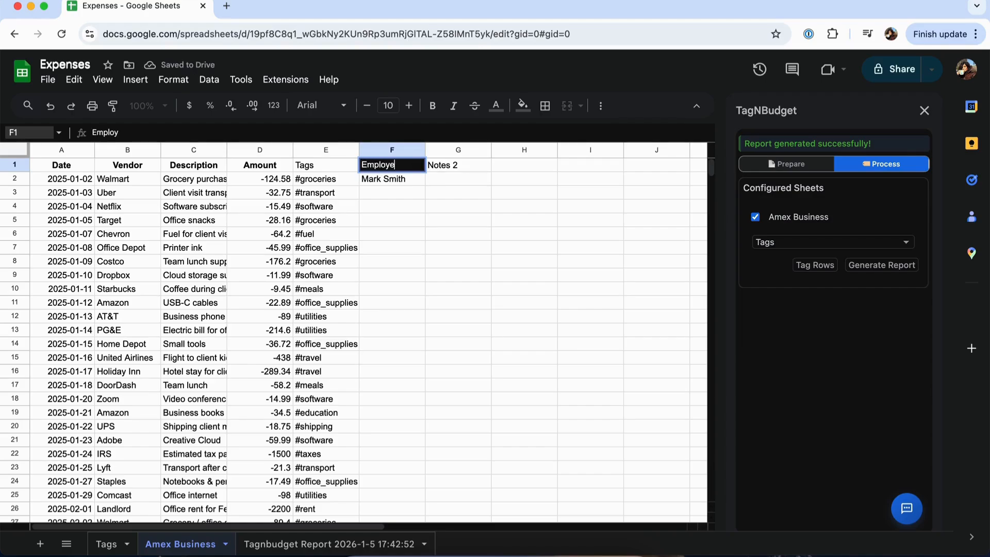
# Step: Set the G1 header to "Receipt" and enter "Has receipt" in G2 for the Walmart row
pyautogui.click(457, 167)
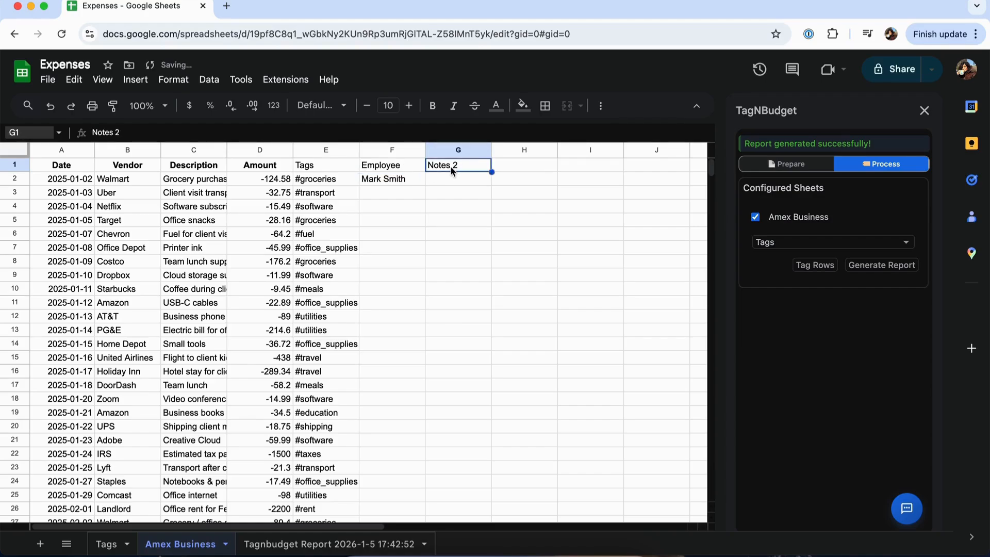
pyautogui.write('Receipt')
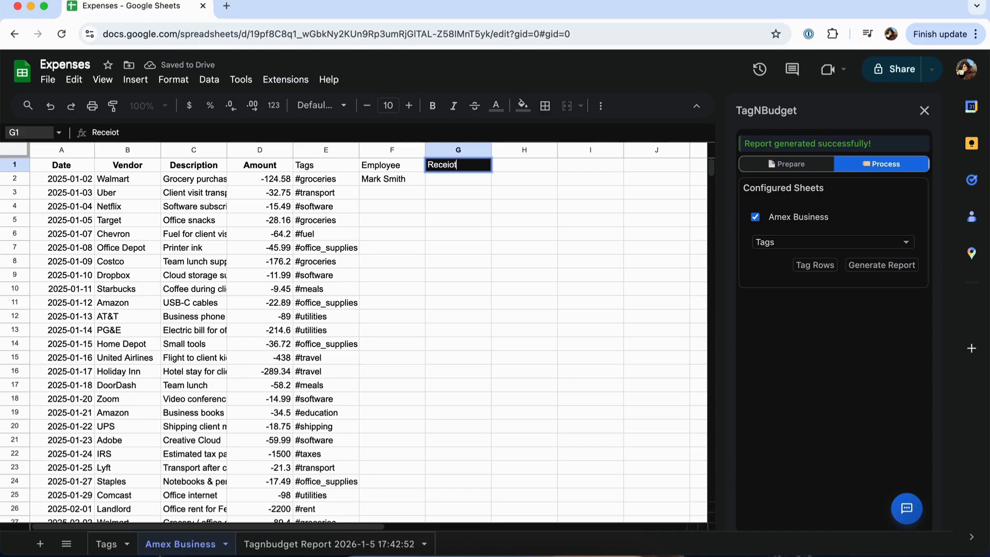
pyautogui.press('Return')
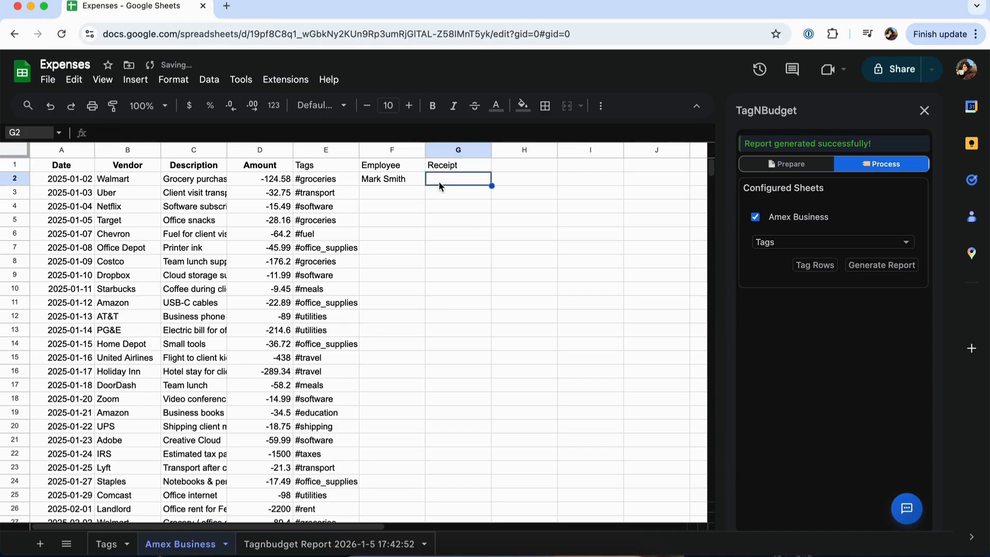
pyautogui.write('Has re')
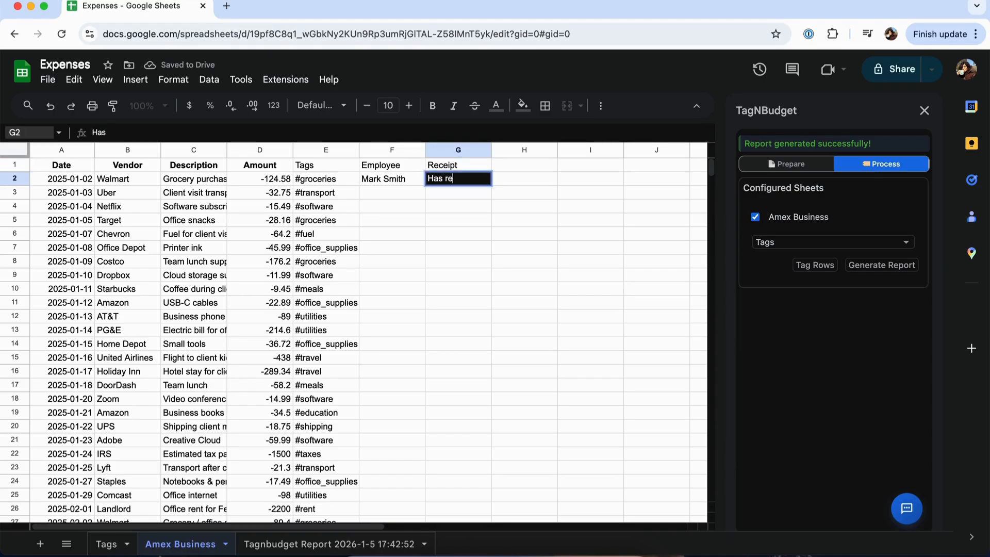
pyautogui.write('ceipt')
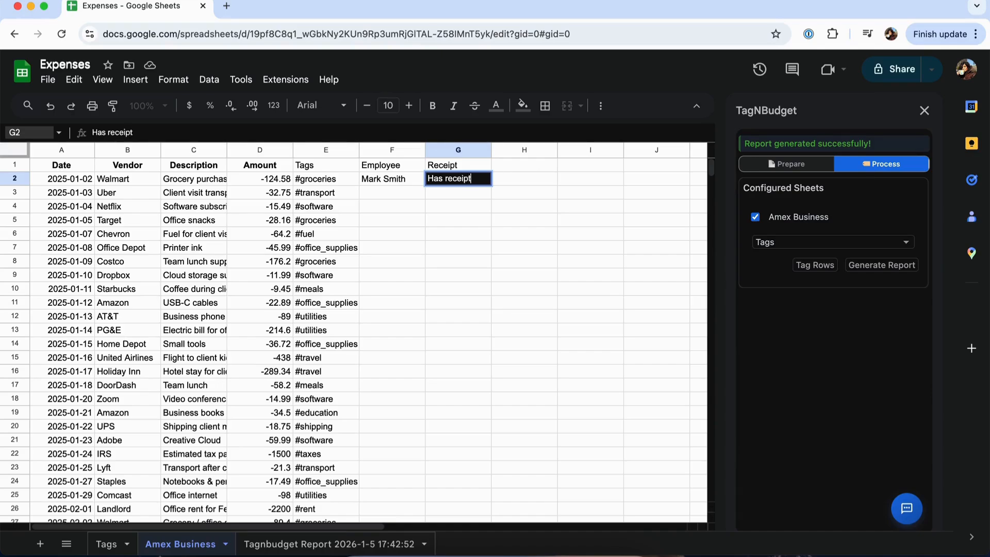
# Step: Enter another employee's full name in F3 for the Uber row
pyautogui.click(397, 198)
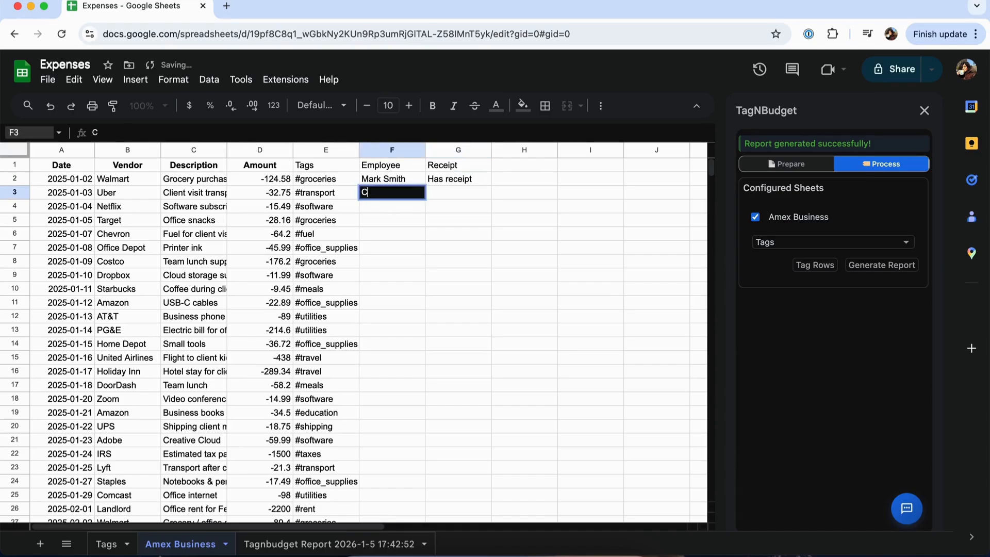
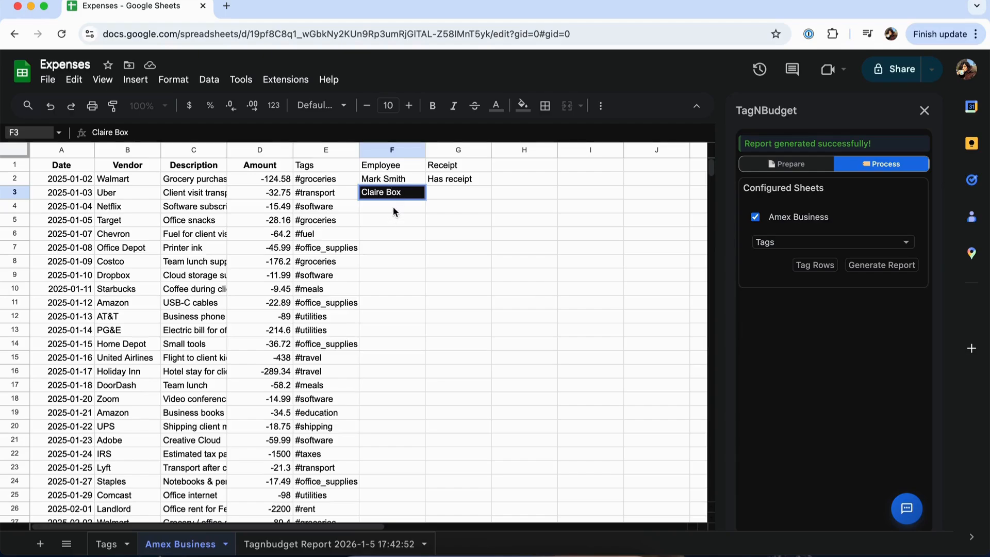
pyautogui.press('Return')
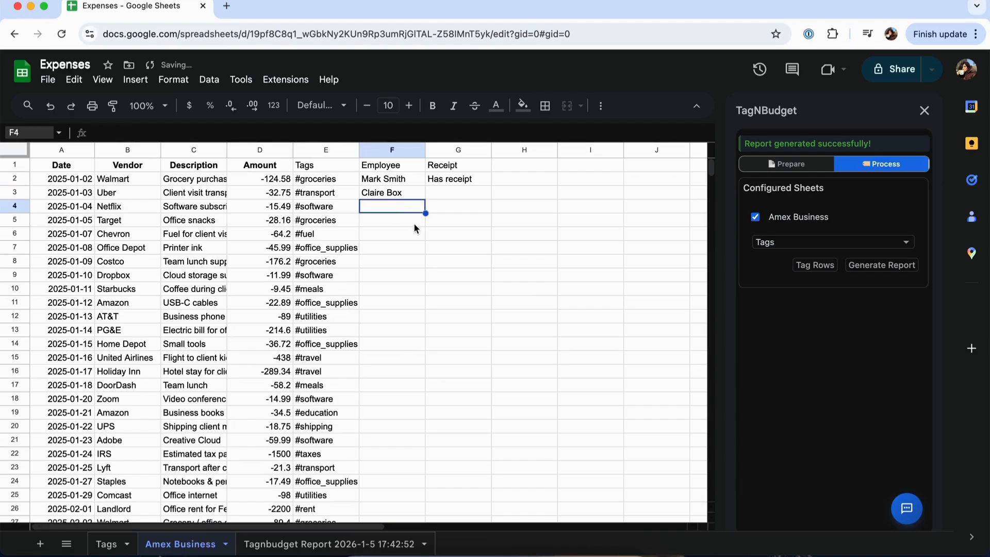
# Step: Enter the first employee's full name in F5 for the Target row
pyautogui.click(408, 221)
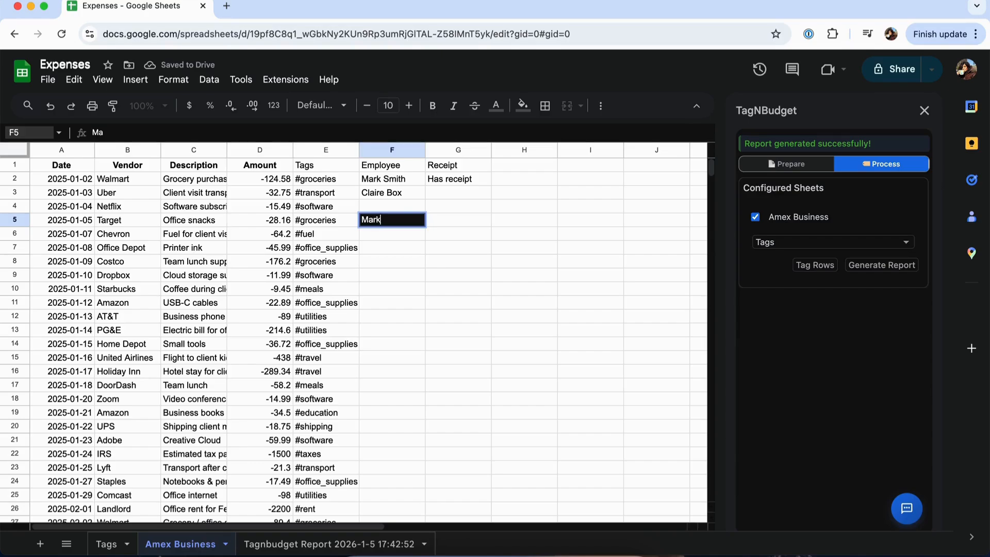
# Step: Enter "No Receipt" in G6 for the Chevron row
pyautogui.click(454, 237)
pyautogui.write('No')
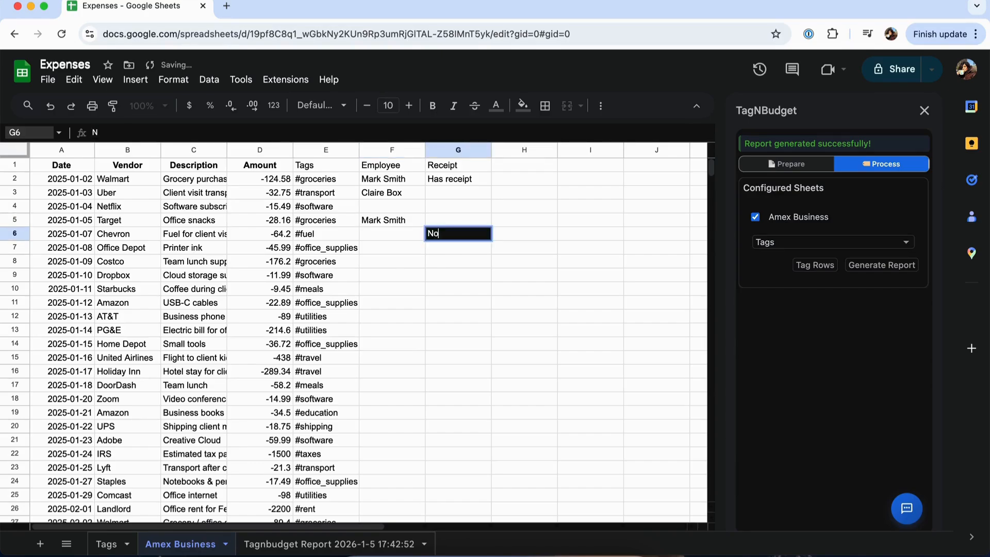
pyautogui.write(' Receipt')
pyautogui.press('Return')
pyautogui.click(406, 180)
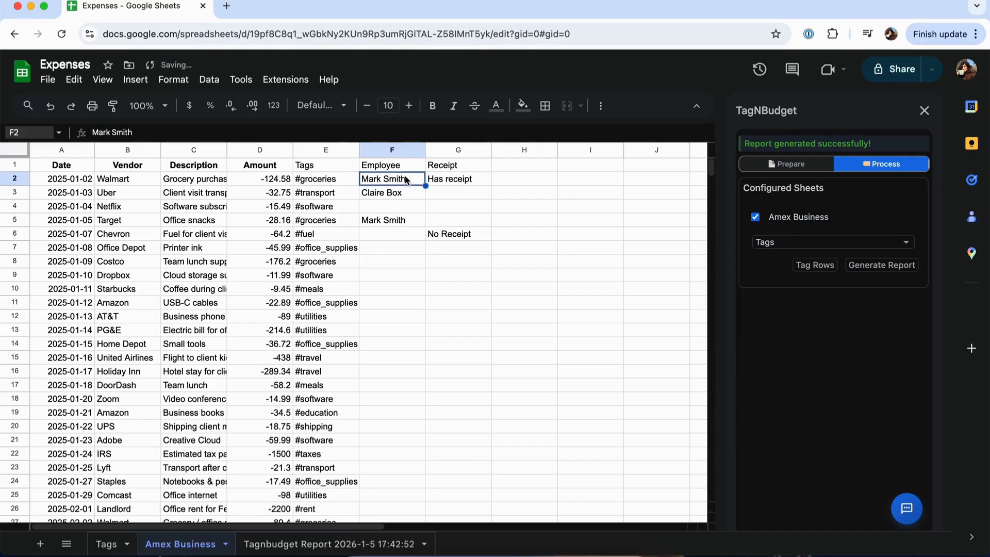
# Step: On the Tags sheet, enter the first employee's full name in A55 and an @ tag with their first name in B55
pyautogui.click(122, 550)
pyautogui.scroll(-20, 109, 480)
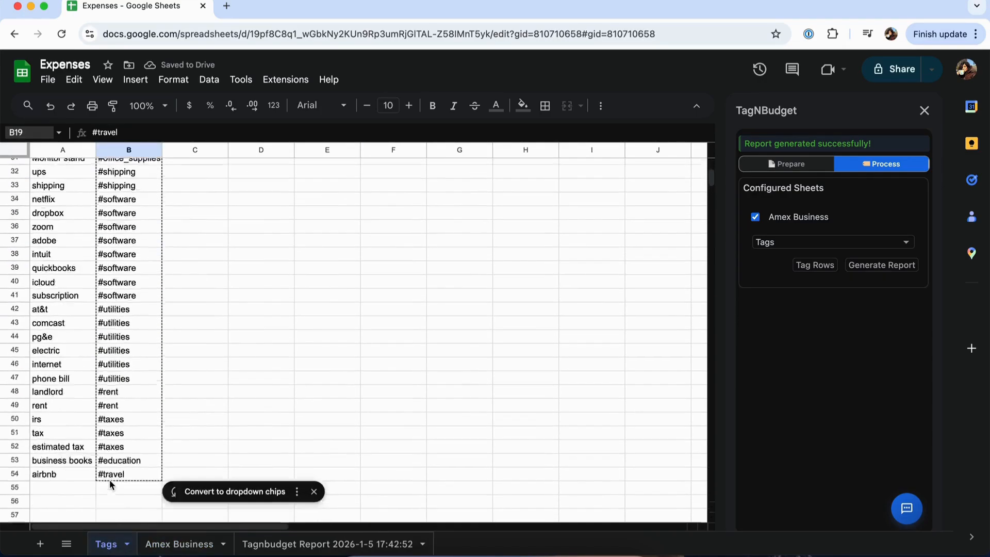
pyautogui.scroll(8, 109, 480)
pyautogui.click(52, 254)
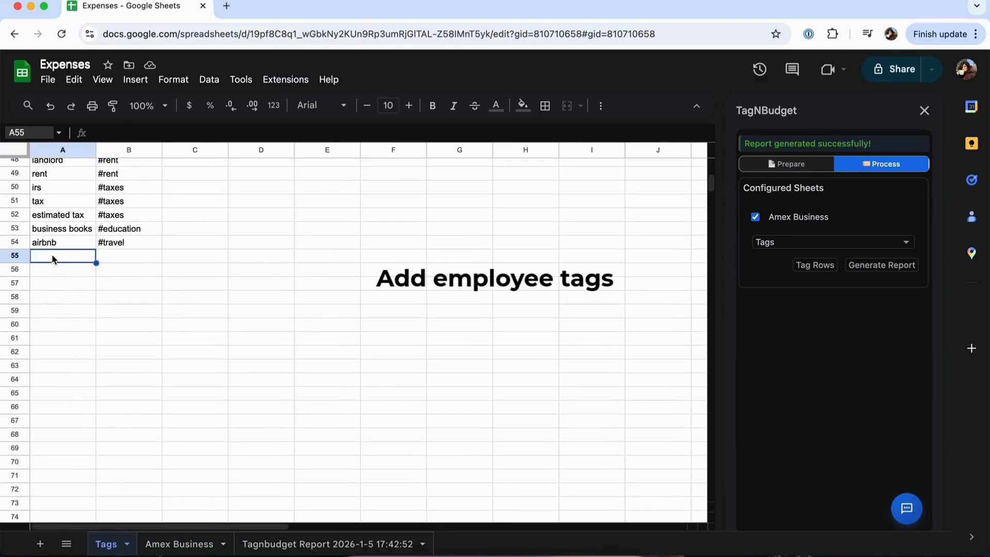
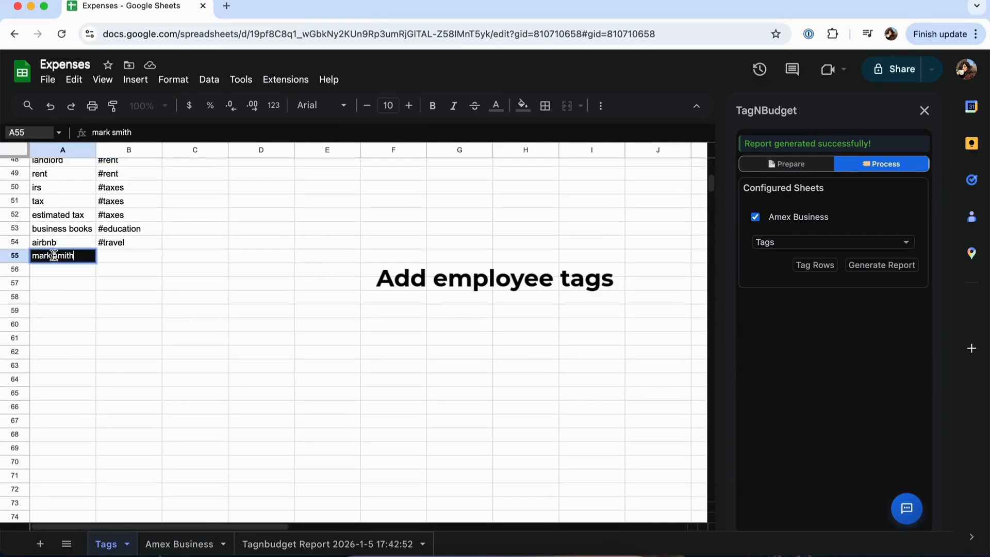
pyautogui.click(111, 261)
pyautogui.write('@mark')
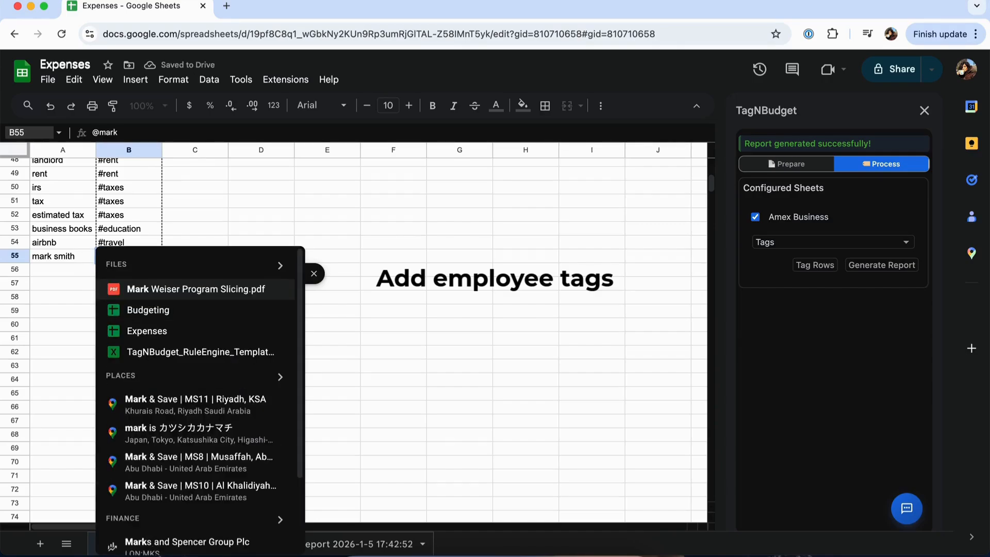
pyautogui.click(82, 201)
# Step: Enter the second employee's first name in A56 and an @ tag with that first name in B56
pyautogui.click(77, 273)
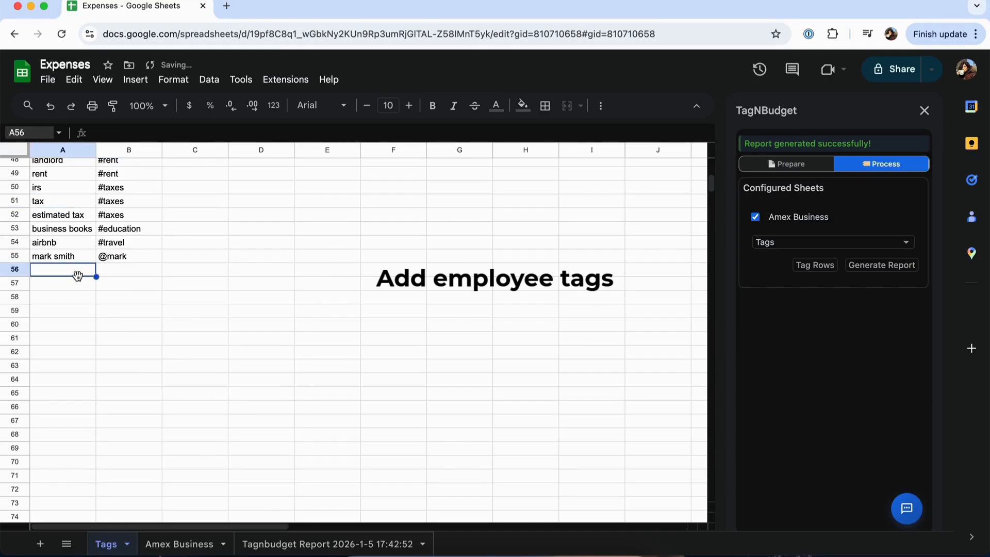
pyautogui.write('Claire ')
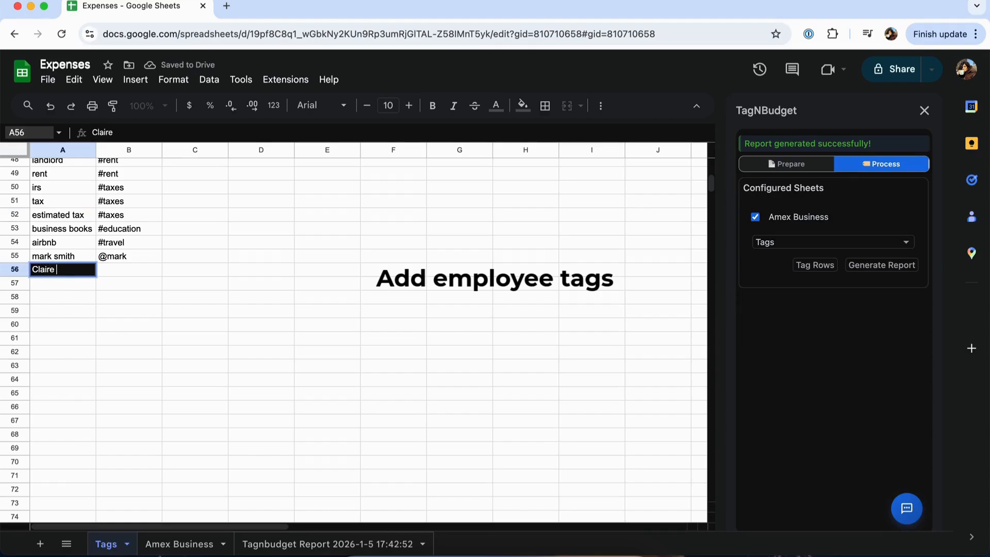
pyautogui.write('b')
pyautogui.click(136, 273)
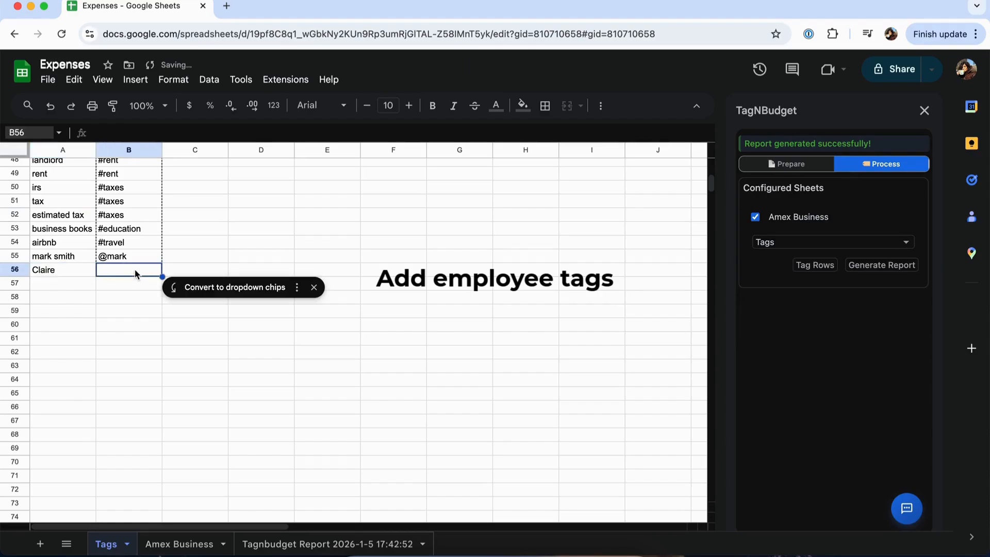
pyautogui.write('@claire')
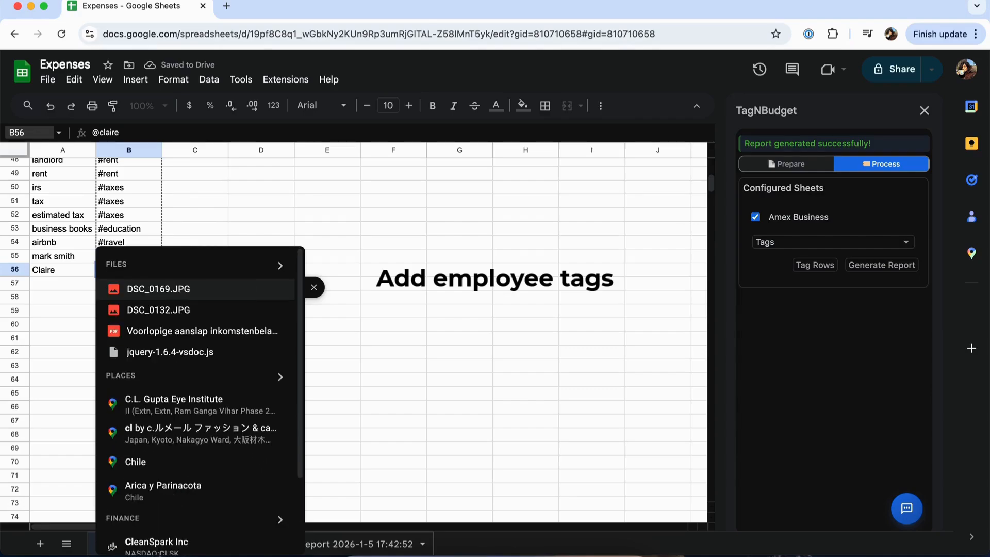
# Step: Add a receipt rule in row 57 of the Tags sheet that maps "has receipt" to "!approved"
pyautogui.click(58, 283)
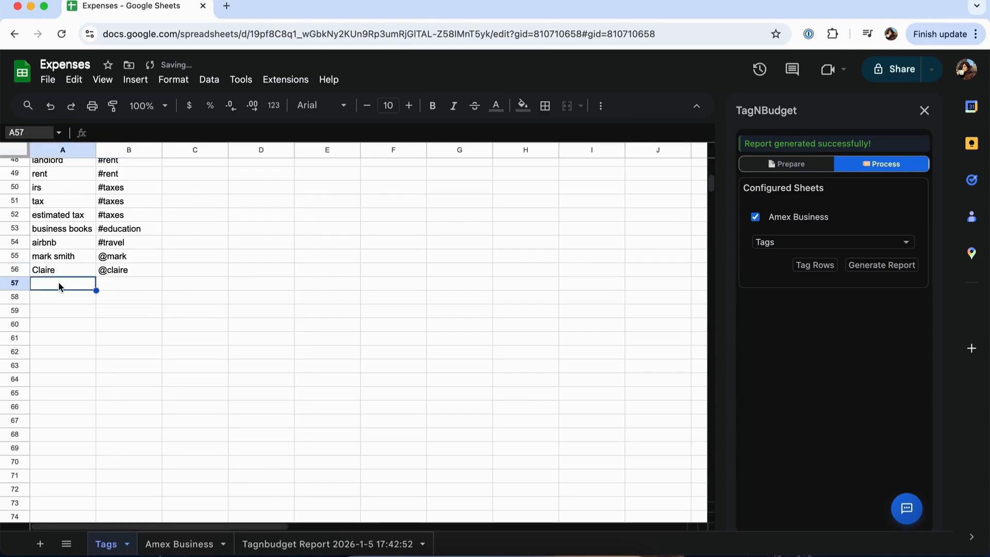
pyautogui.write('has rece')
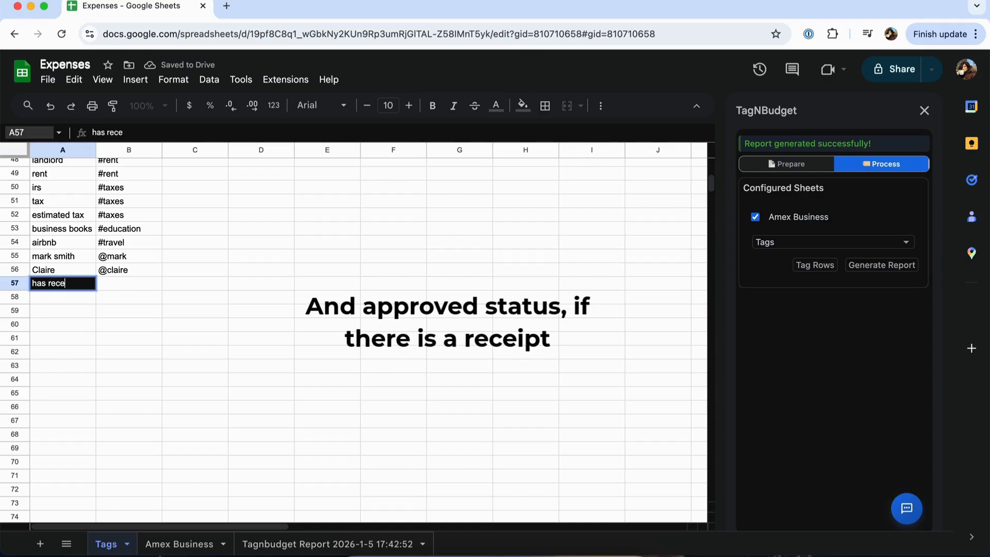
pyautogui.write('ipt')
pyautogui.click(113, 285)
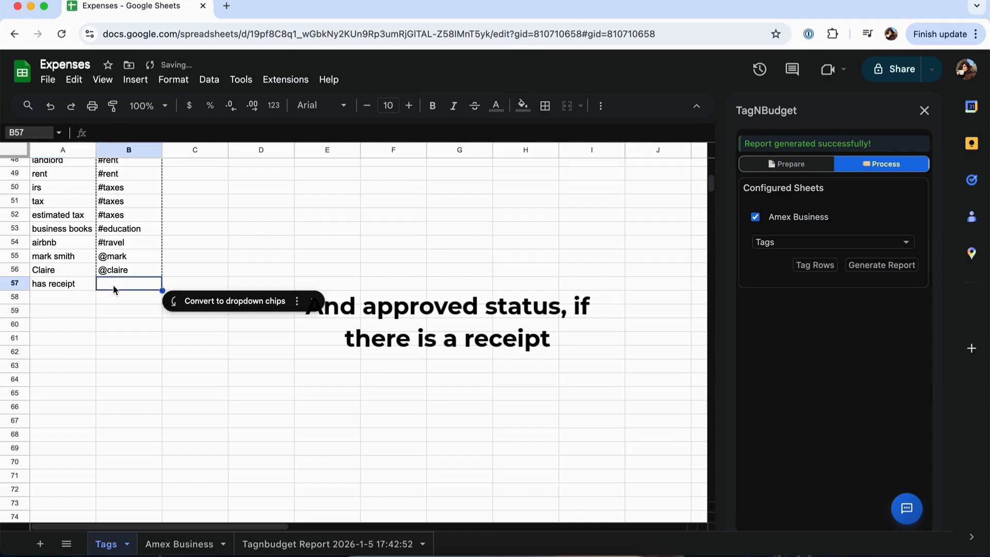
pyautogui.write('!appro')
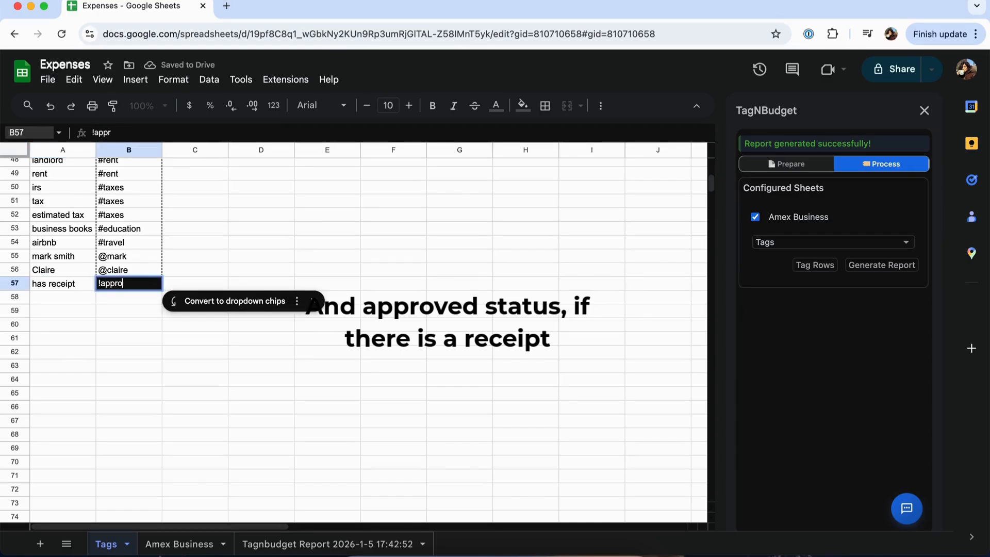
pyautogui.write('ved')
# Step: Add a rule in row 58 of the Tags sheet that maps "No Receipt" to "!rejected"
pyautogui.click(58, 303)
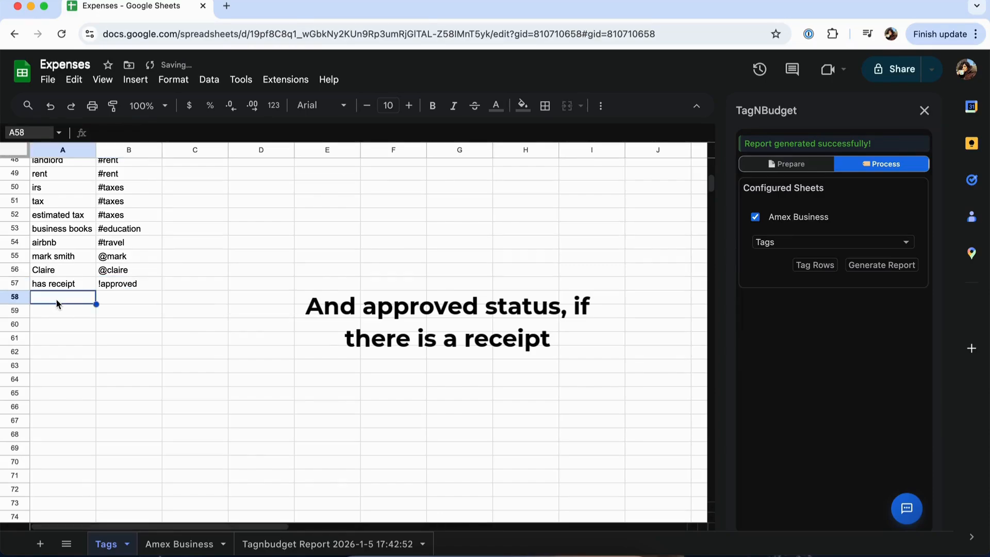
pyautogui.write('No Rec')
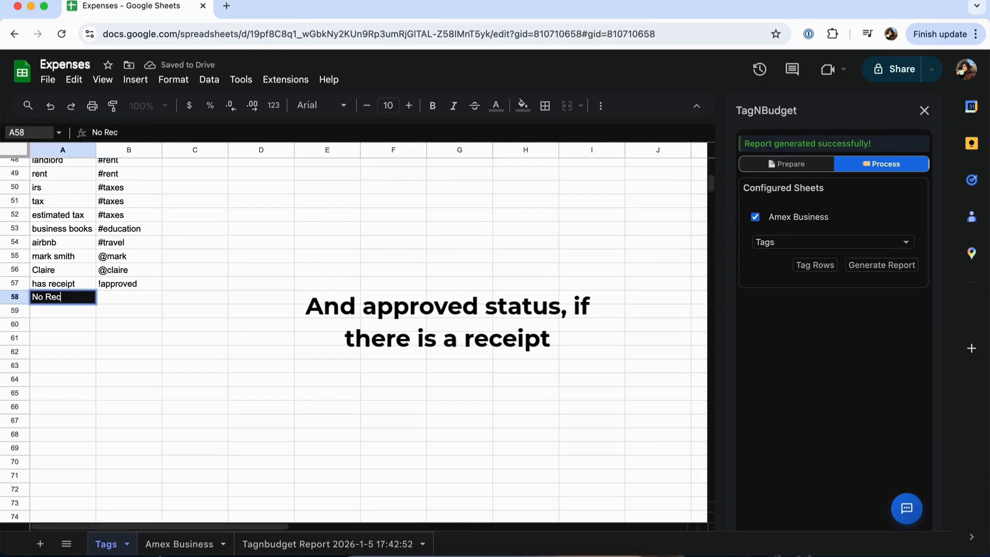
pyautogui.write('eitp')
pyautogui.click(108, 298)
pyautogui.write('!re')
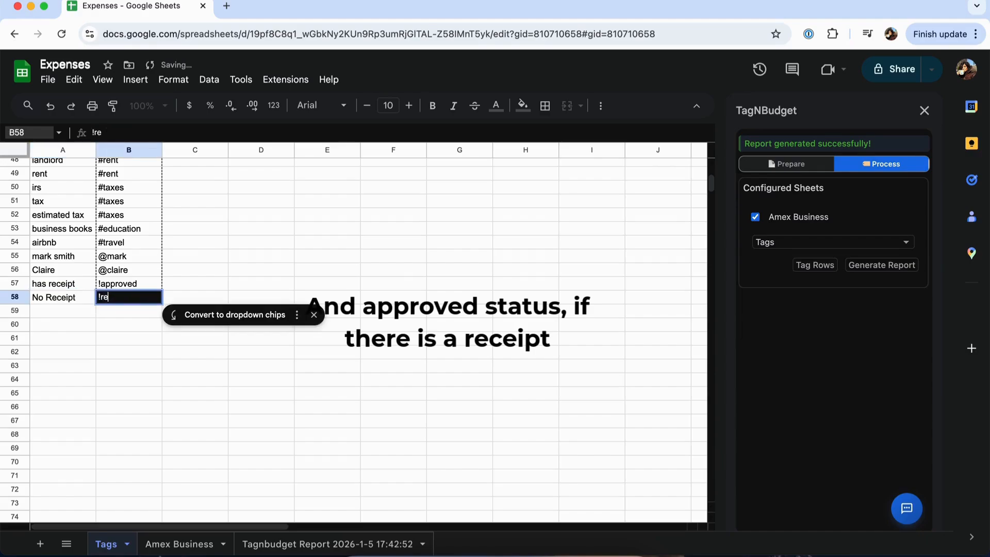
pyautogui.write('jected')
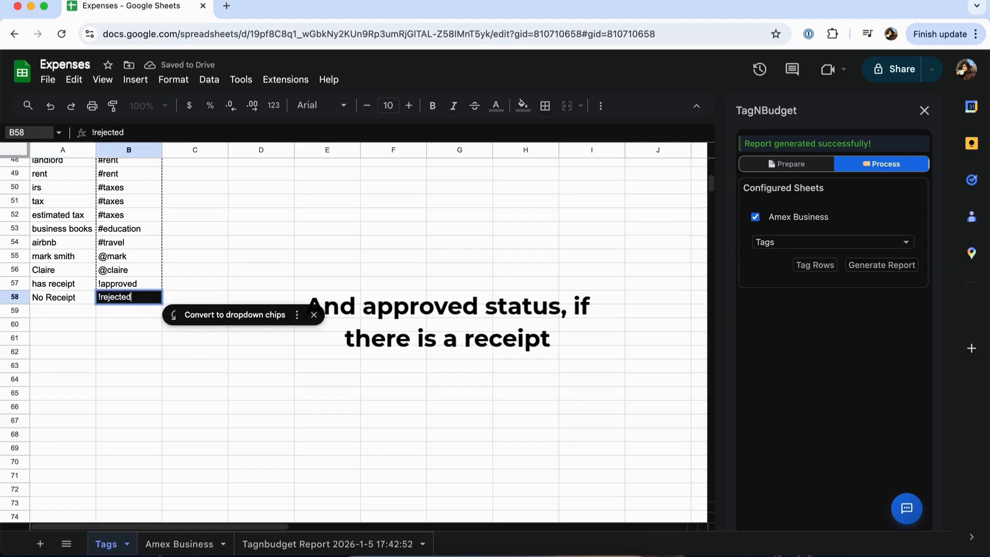
pyautogui.click(65, 311)
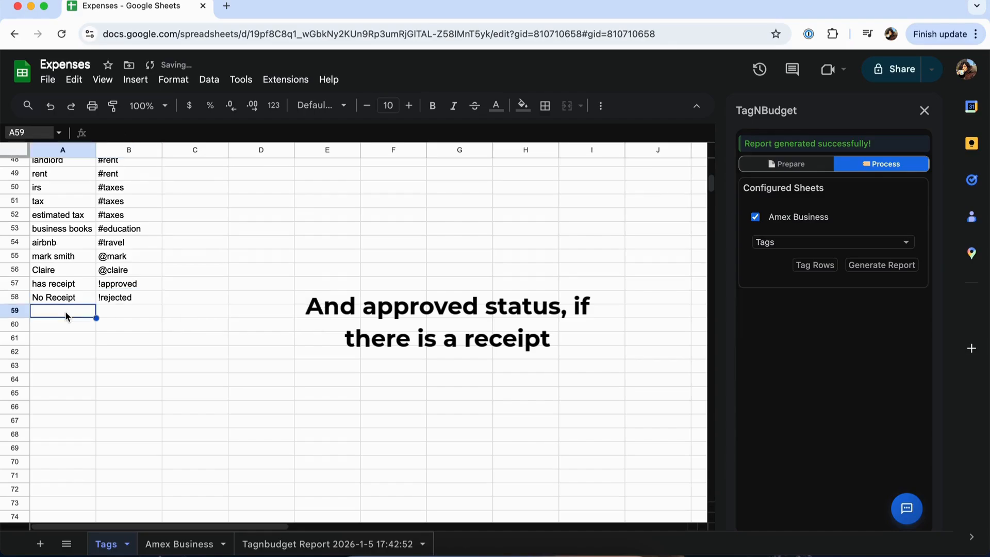
# Step: Delete the existing Tags column E from the Amex Business sheet
pyautogui.click(202, 545)
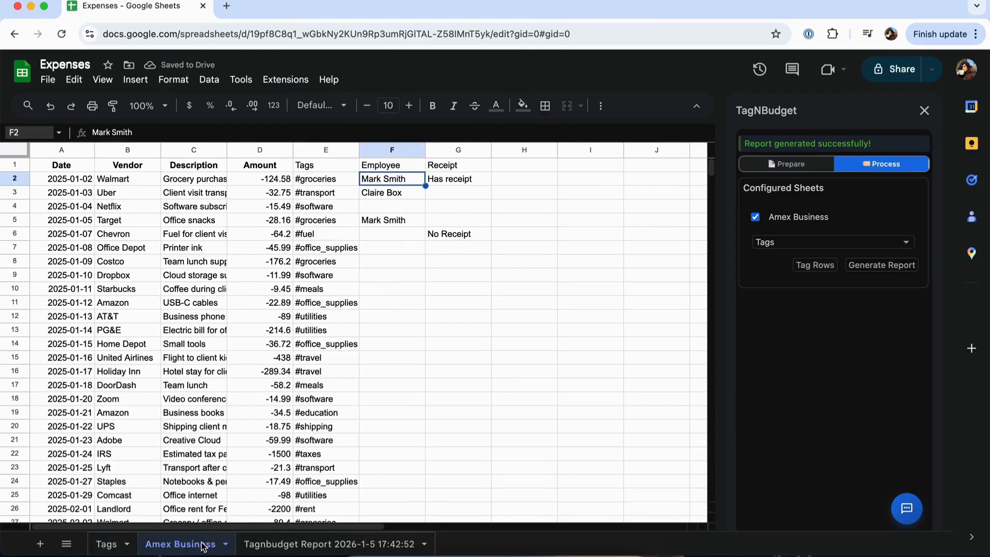
pyautogui.click(336, 149)
pyautogui.rightClick(337, 149)
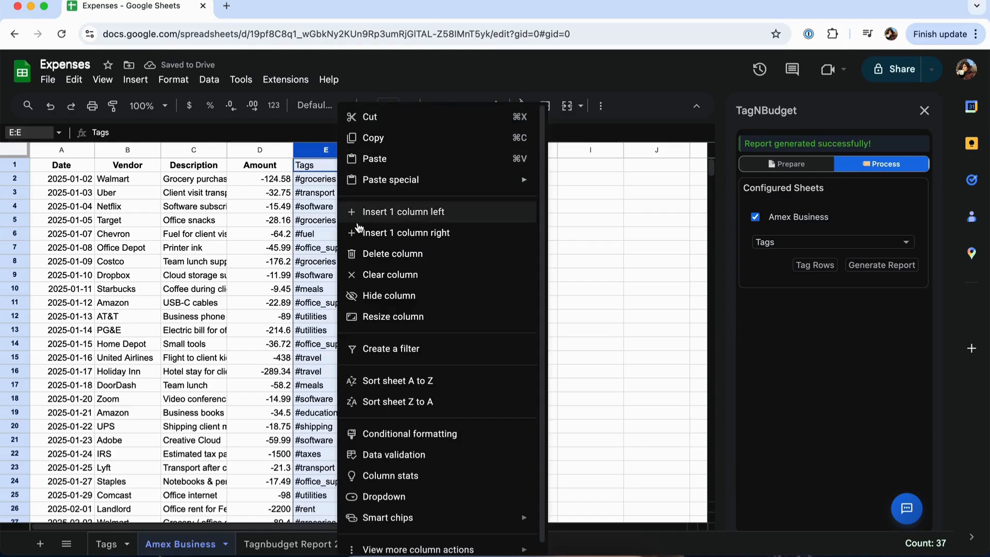
pyautogui.click(369, 254)
pyautogui.click(544, 268)
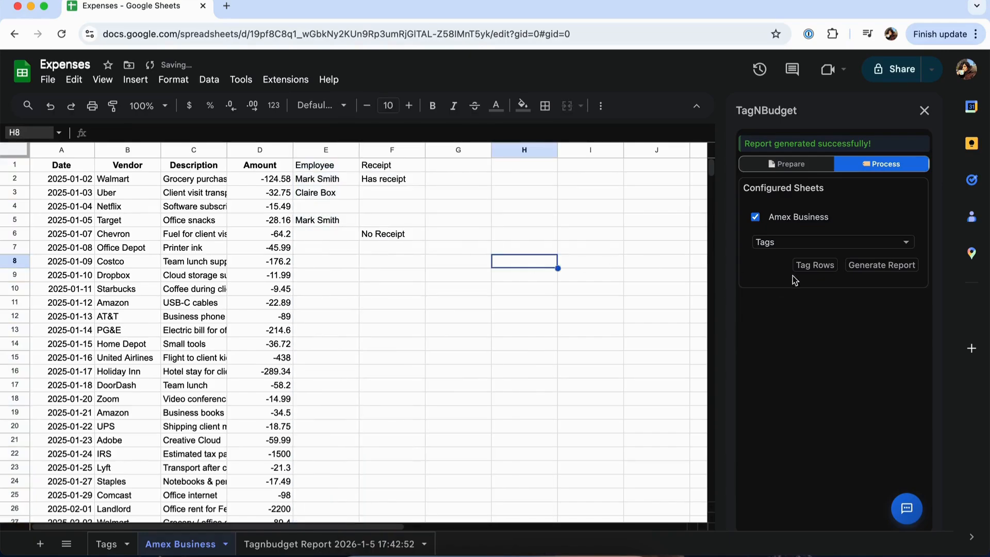
# Step: Tag the Amex Business rows again with the Tags rules and generate a new TagNBudget report
pyautogui.click(813, 268)
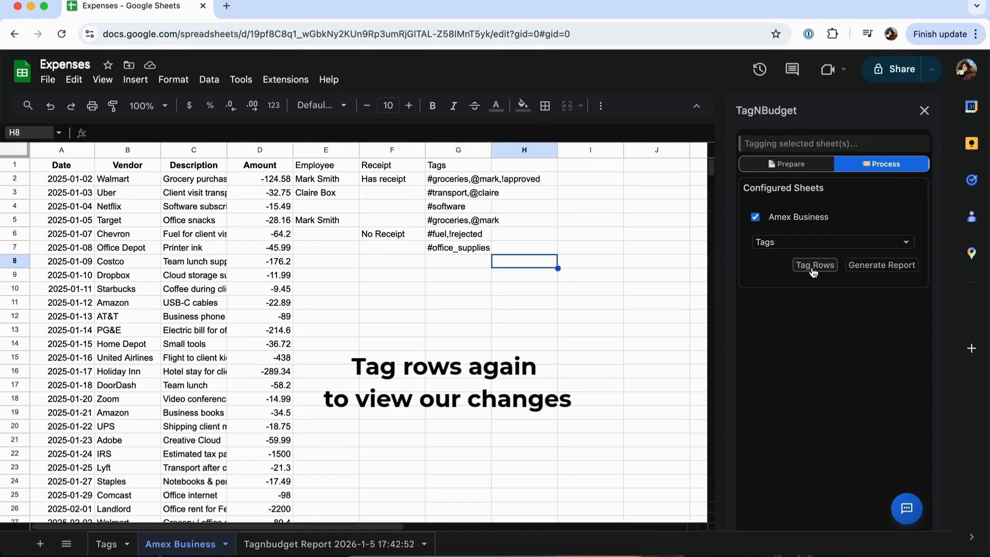
pyautogui.click(487, 177)
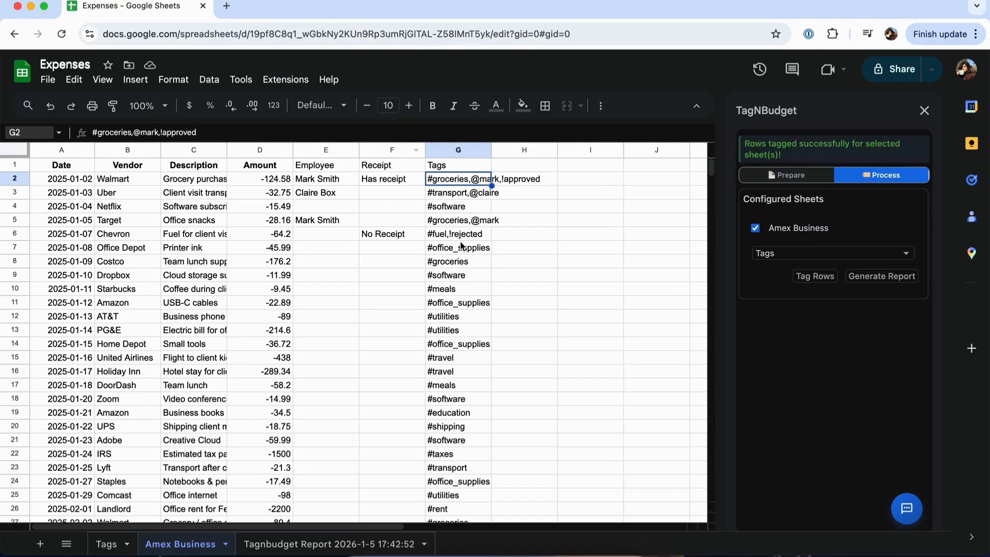
pyautogui.click(885, 278)
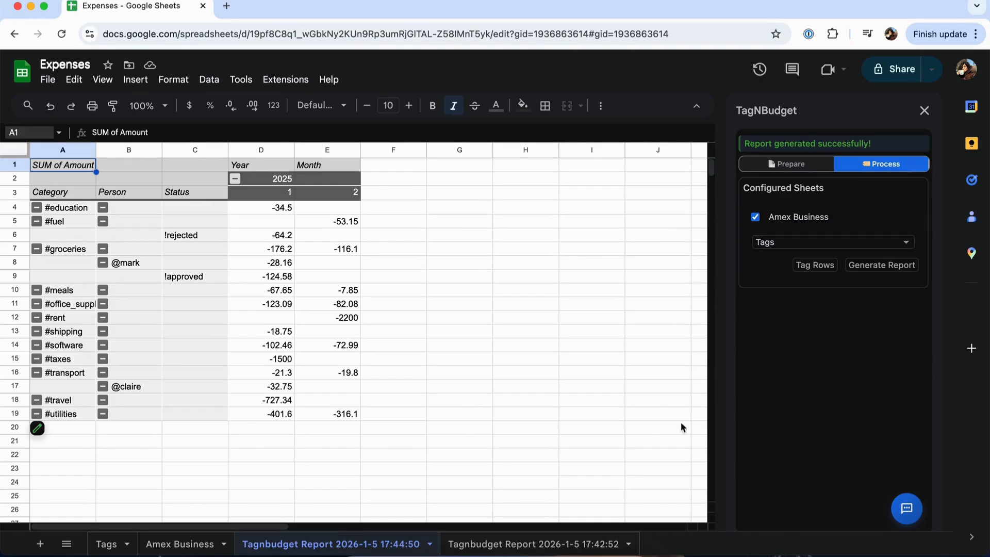
# Step: Return to the Amex Business sheet, find TagNBudget in the Google Workspace Marketplace, view its listing and close the marketplace
pyautogui.click(175, 544)
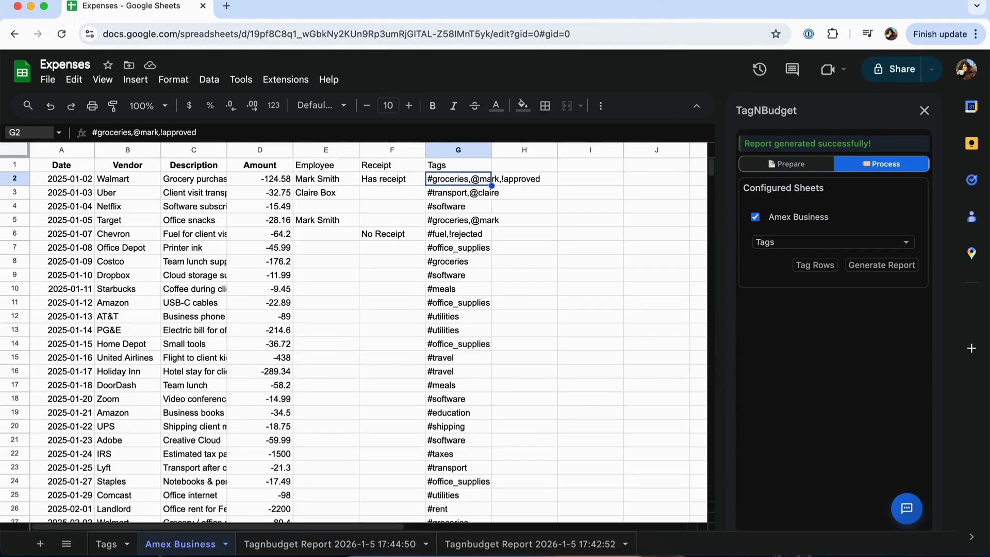
pyautogui.click(326, 371)
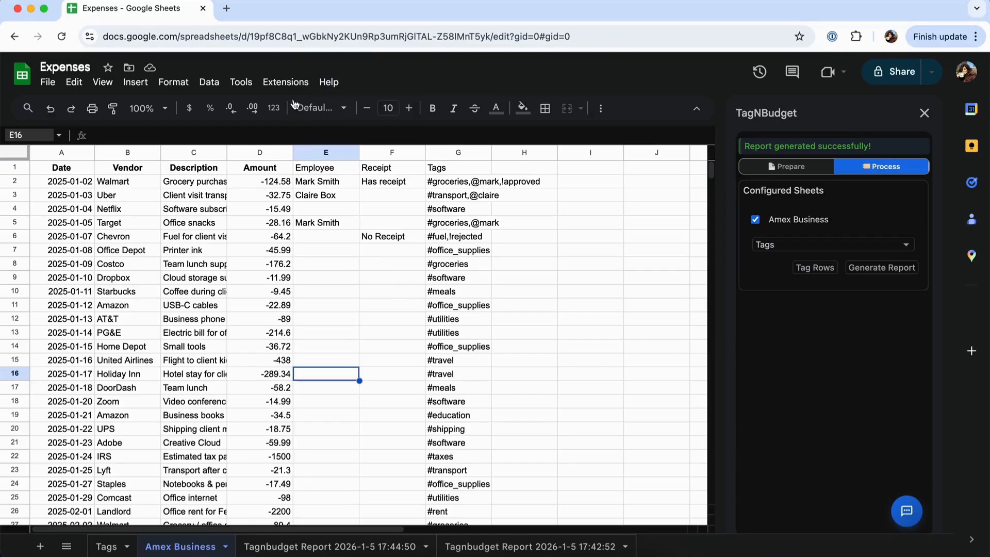
pyautogui.click(293, 80)
pyautogui.moveTo(363, 106)
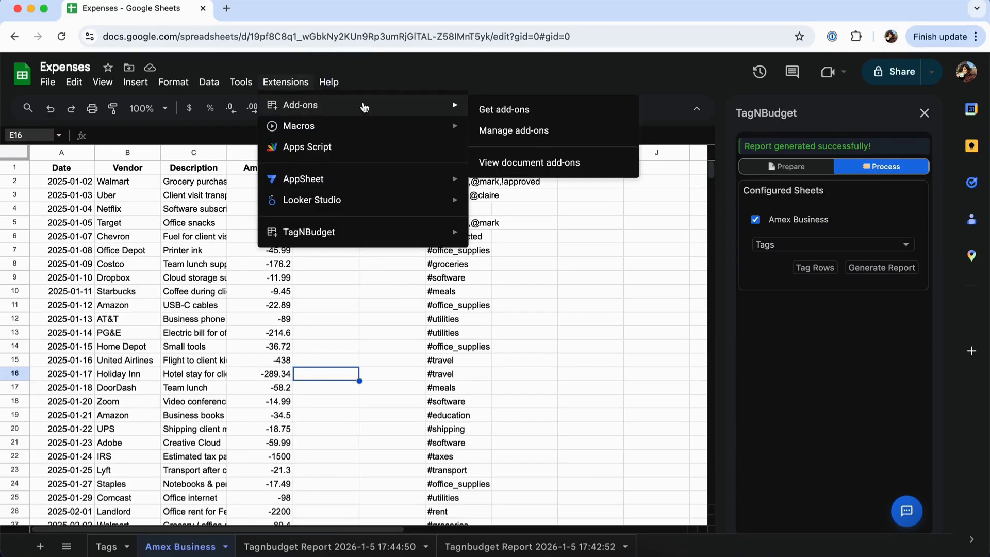
pyautogui.click(490, 112)
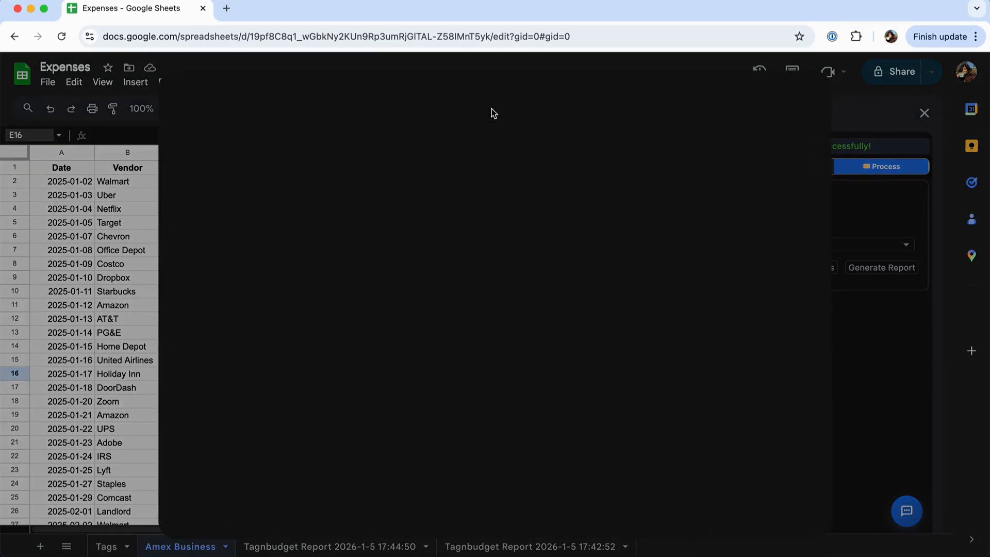
pyautogui.click(502, 105)
pyautogui.write('Tag')
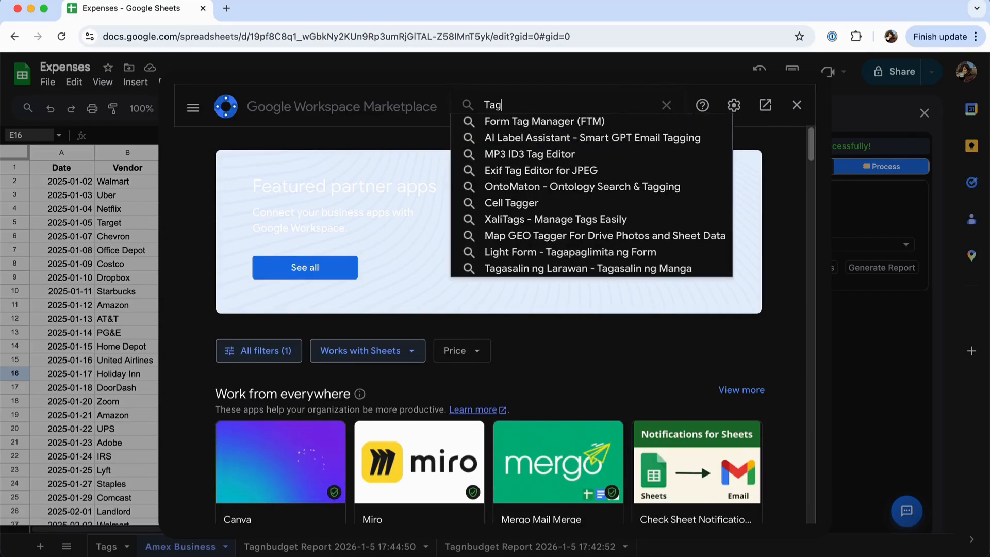
pyautogui.write('NBu')
pyautogui.click(503, 124)
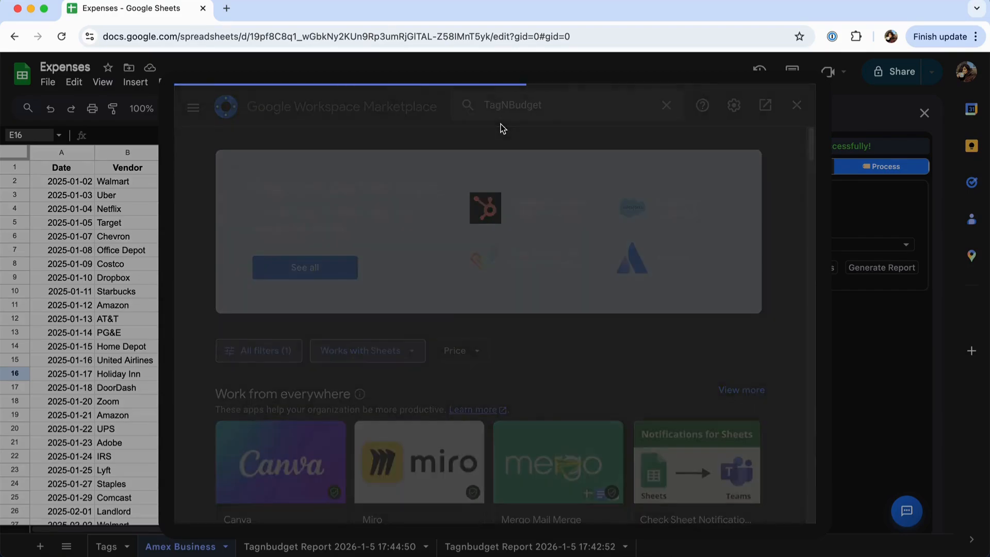
pyautogui.click(307, 308)
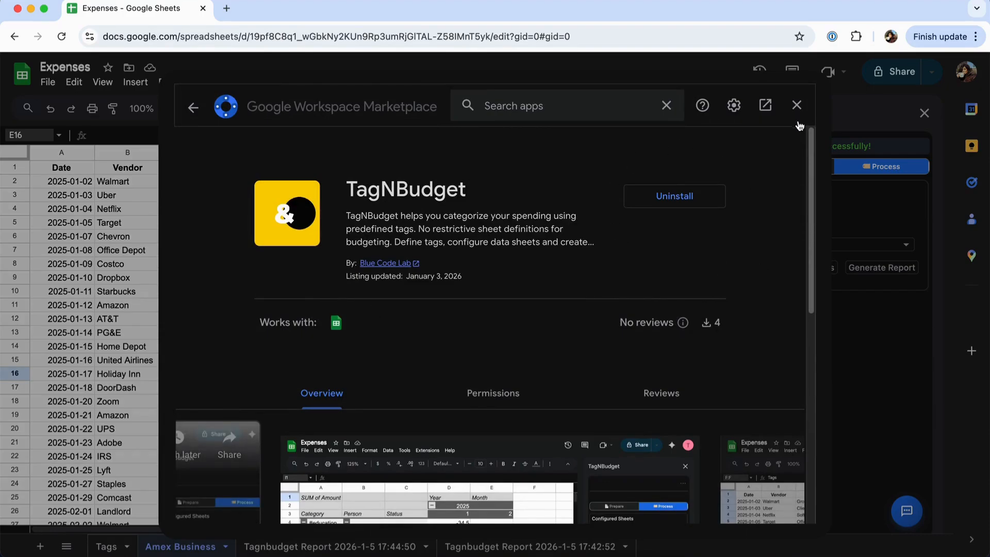
pyautogui.click(796, 105)
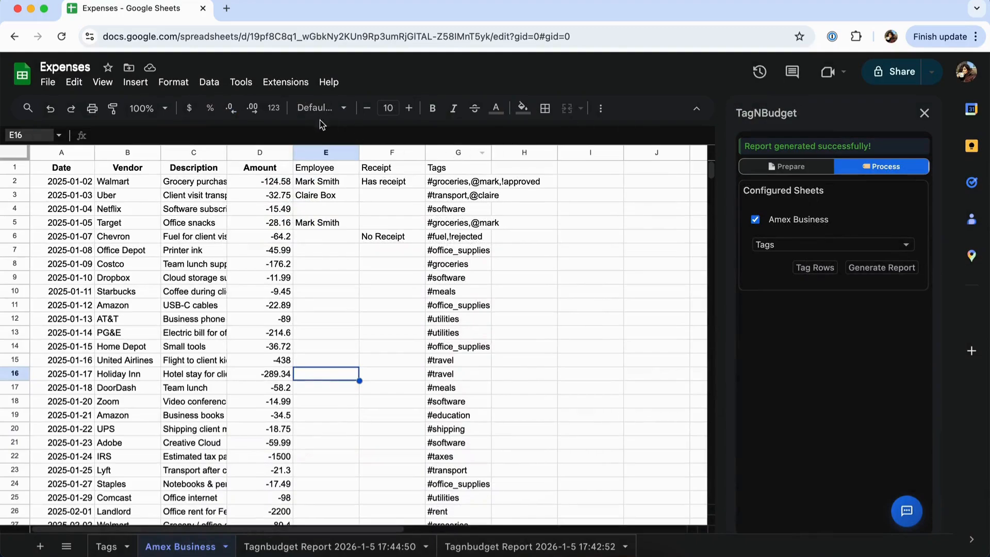
# Step: Bring up the commands of the installed TagNBudget add-on
pyautogui.click(285, 82)
pyautogui.moveTo(310, 239)
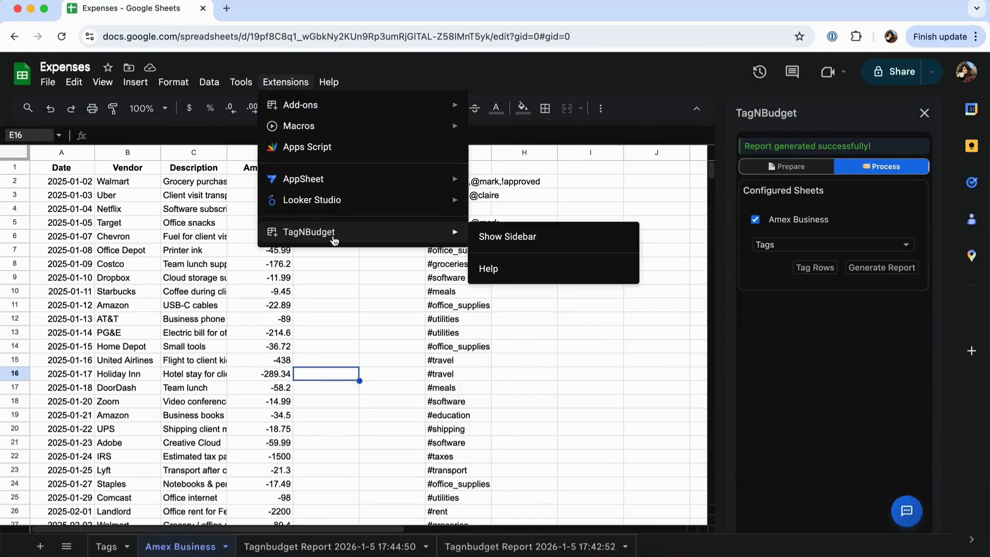